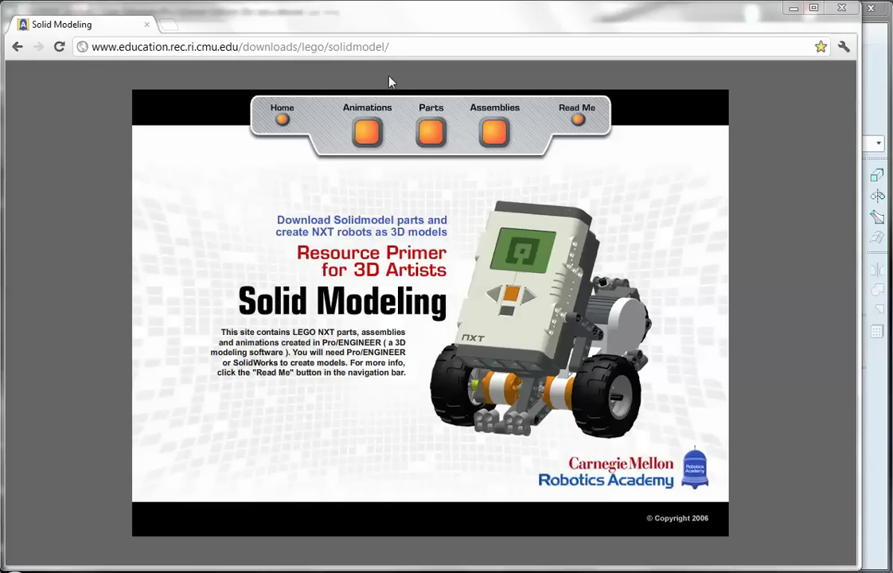
Browse to Parts > Pro/ENGINEER Commercial on the Solid Modeling site, then close Chrome.
{"action": "left_click", "coordinate": [429, 135]}
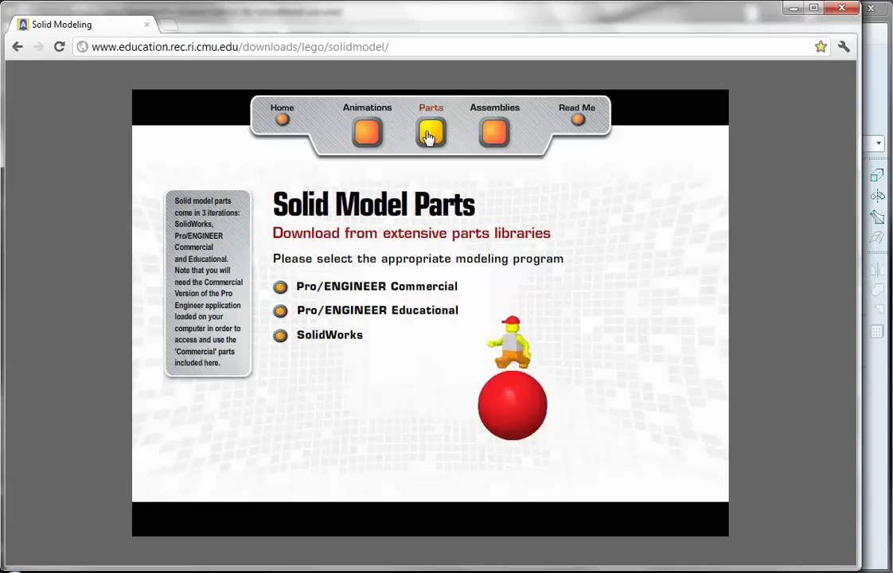
{"action": "left_click", "coordinate": [366, 295]}
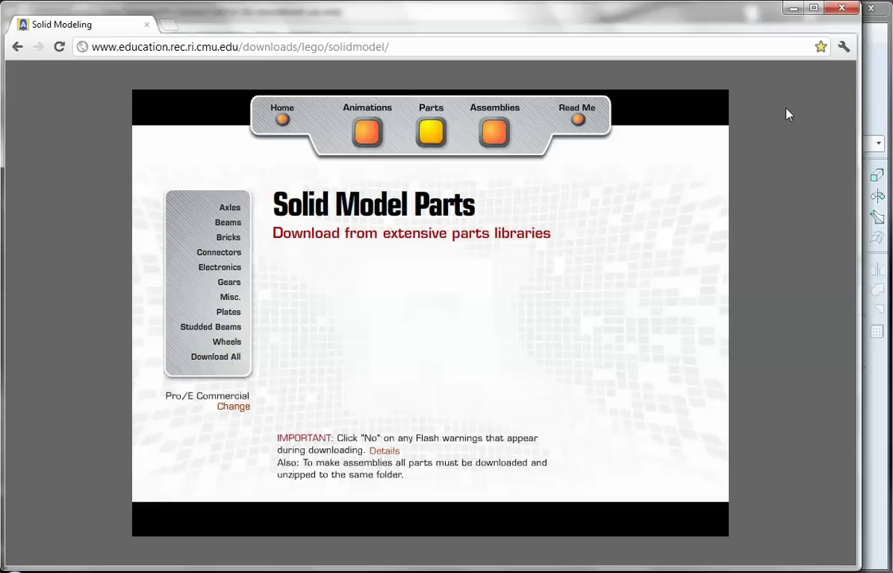
{"action": "left_click", "coordinate": [845, 9]}
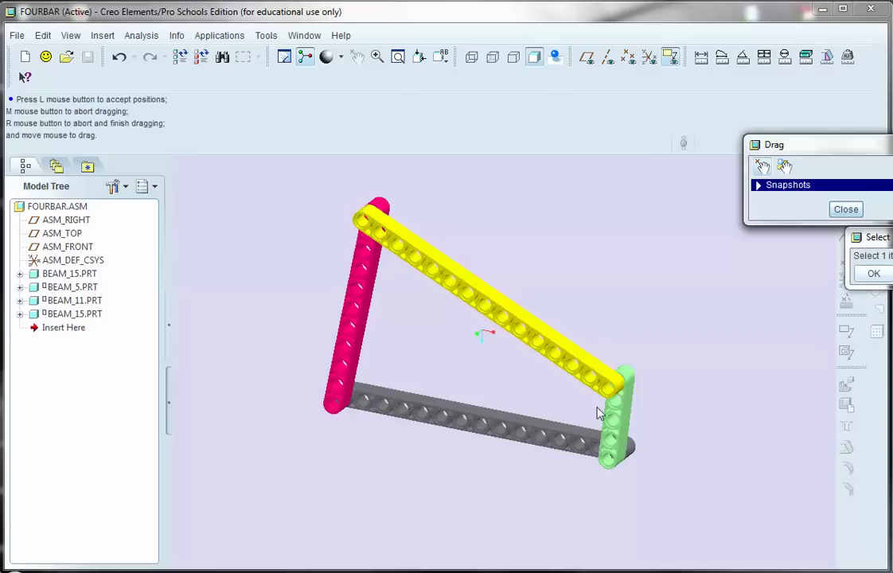
{"action": "left_click", "coordinate": [616, 413]}
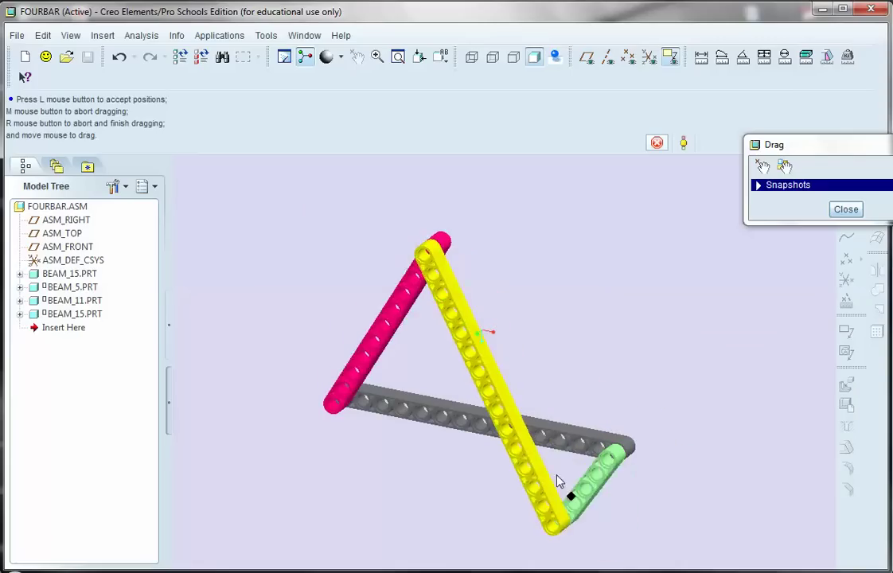
{"action": "left_click", "coordinate": [637, 369]}
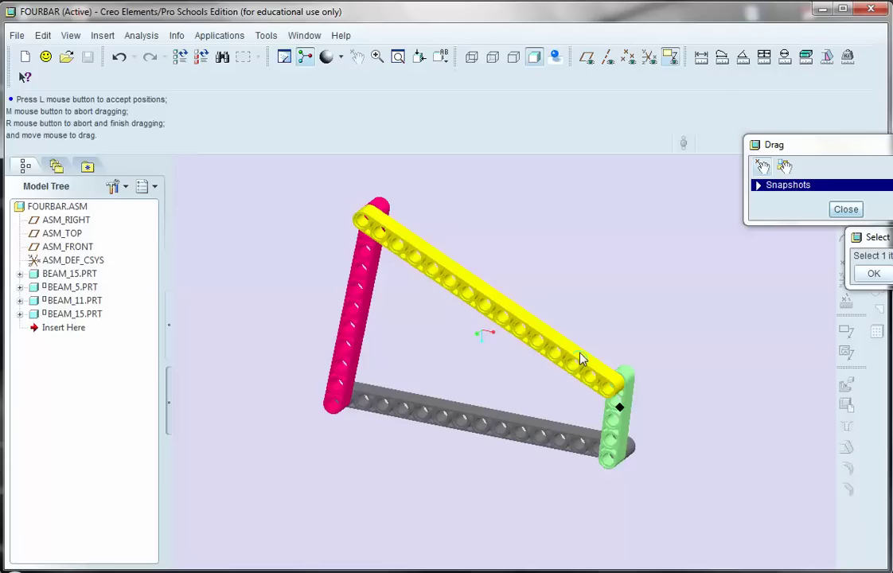
{"action": "left_click", "coordinate": [842, 211]}
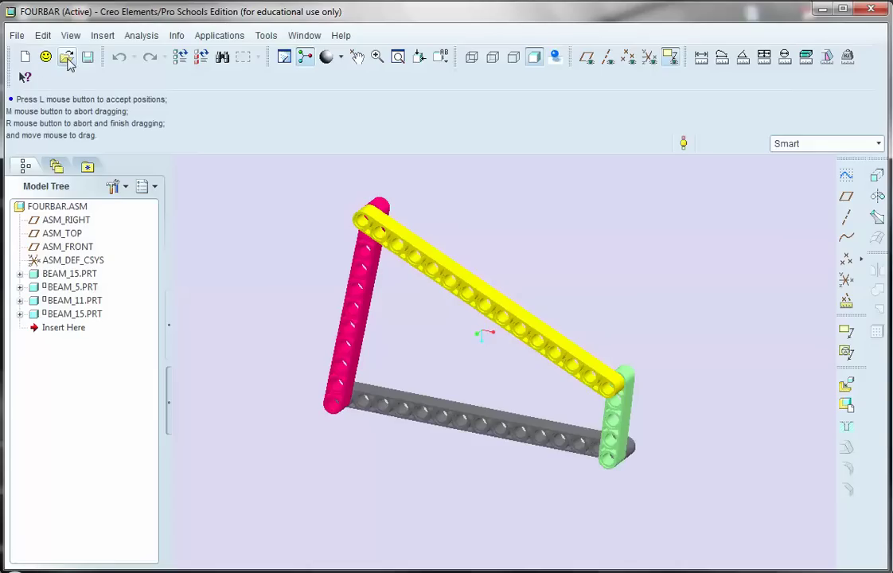
Create a new Assembly (Design) named 4-Bar using the default template.
{"action": "left_click", "coordinate": [23, 61]}
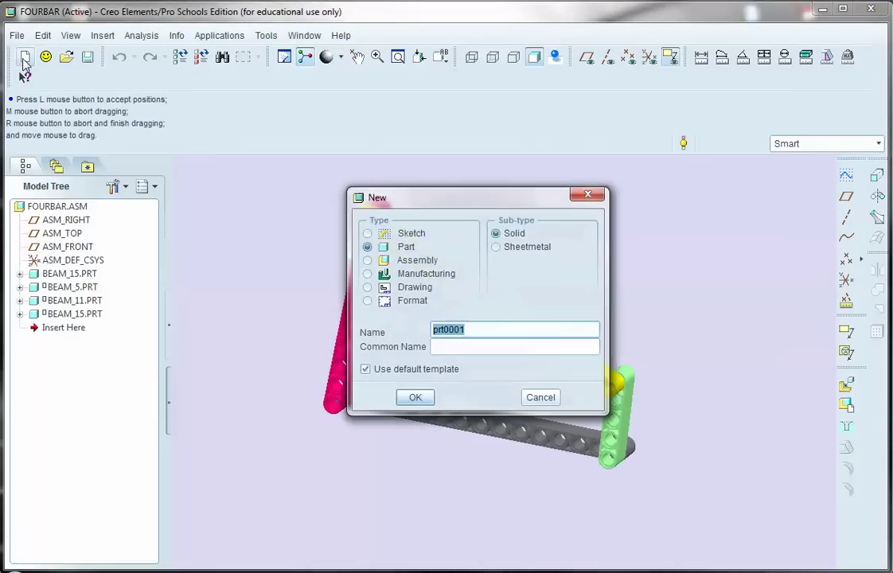
{"action": "left_click", "coordinate": [407, 263]}
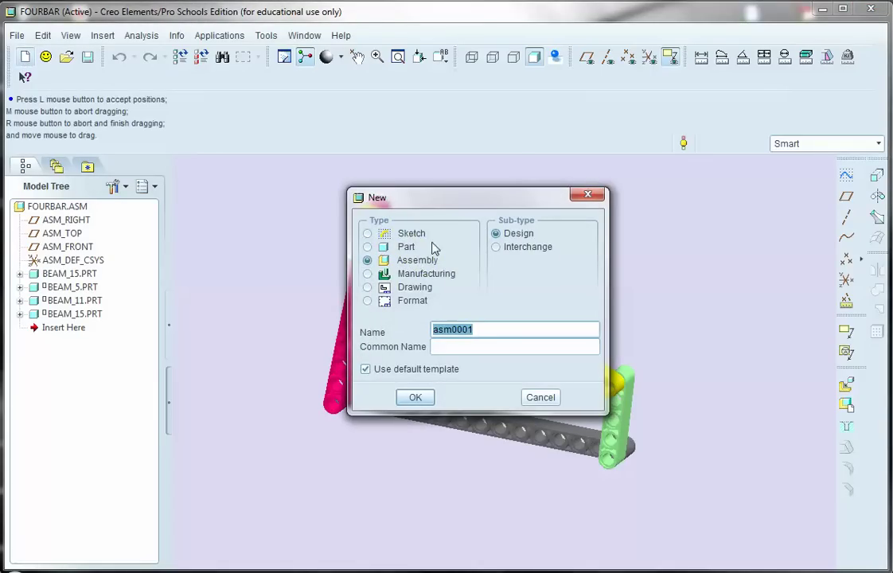
{"action": "left_click_drag", "start_coordinate": [465, 200], "coordinate": [466, 106]}
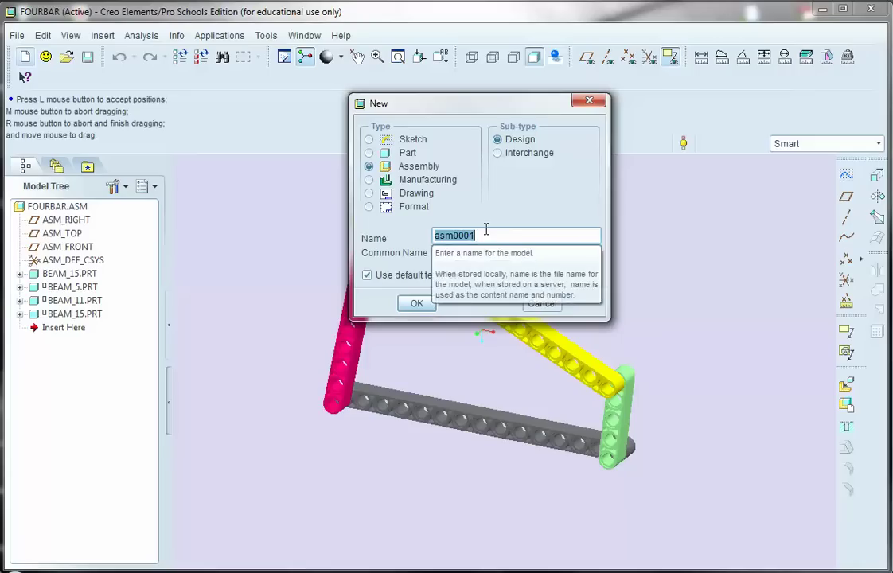
{"action": "type", "text": "s"}
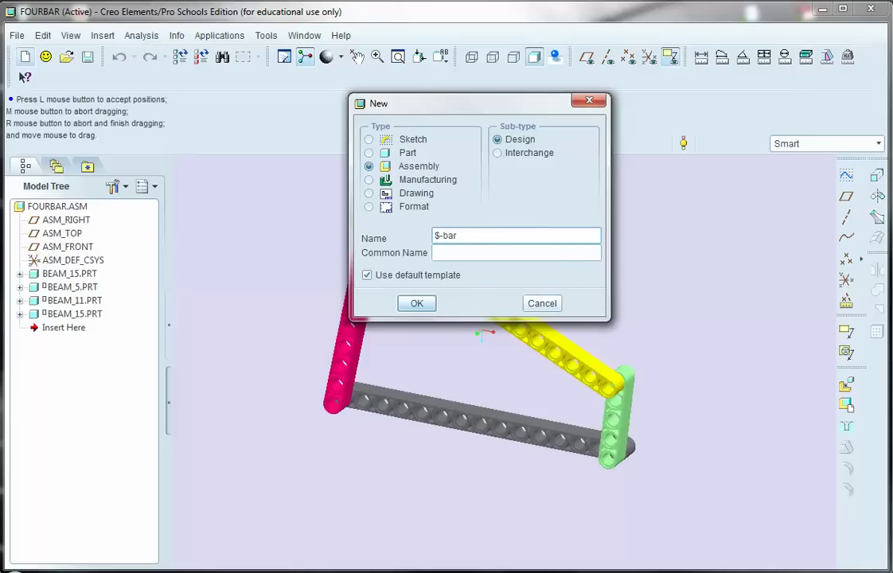
{"action": "type", "text": "-ba"}
{"action": "key", "text": "BackSpace"}
{"action": "key", "text": "BackSpace"}
{"action": "key", "text": "BackSpace"}
{"action": "key", "text": "BackSpace"}
{"action": "type", "text": "4-Ba"}
{"action": "left_click", "coordinate": [416, 304]}
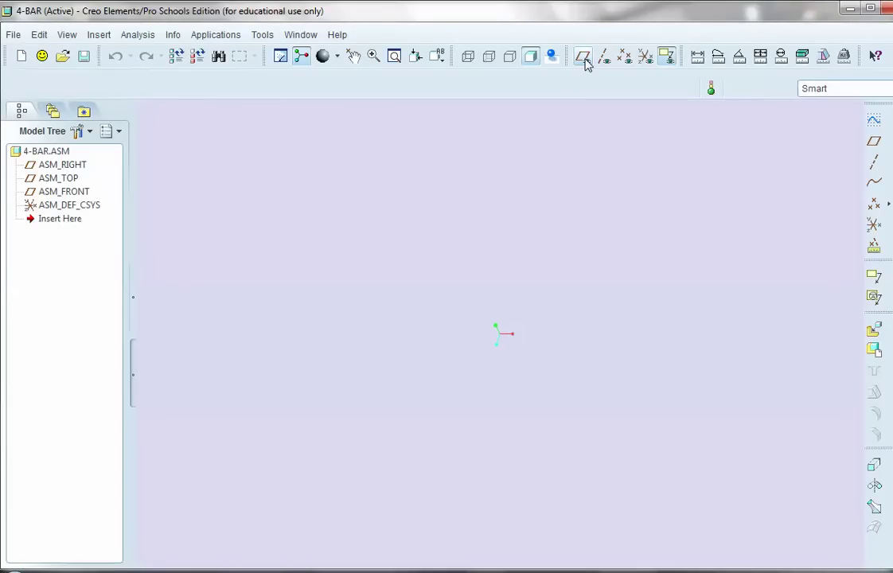
Turn on display of the datum planes and the coordinate systems.
{"action": "left_click", "coordinate": [583, 58]}
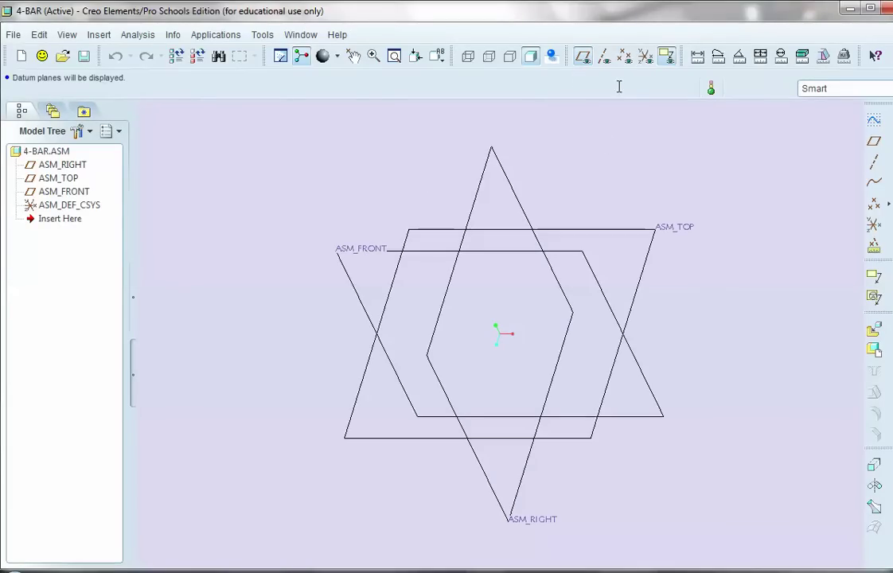
{"action": "left_click", "coordinate": [645, 63]}
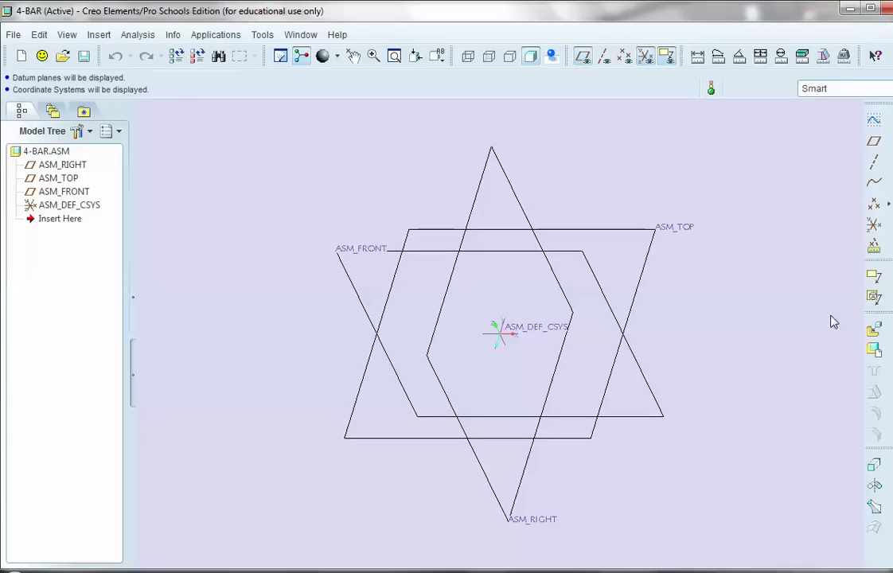
Assemble beam_15.prt from MyParts > LEGOParts, previewing it before opening.
{"action": "left_click", "coordinate": [873, 331]}
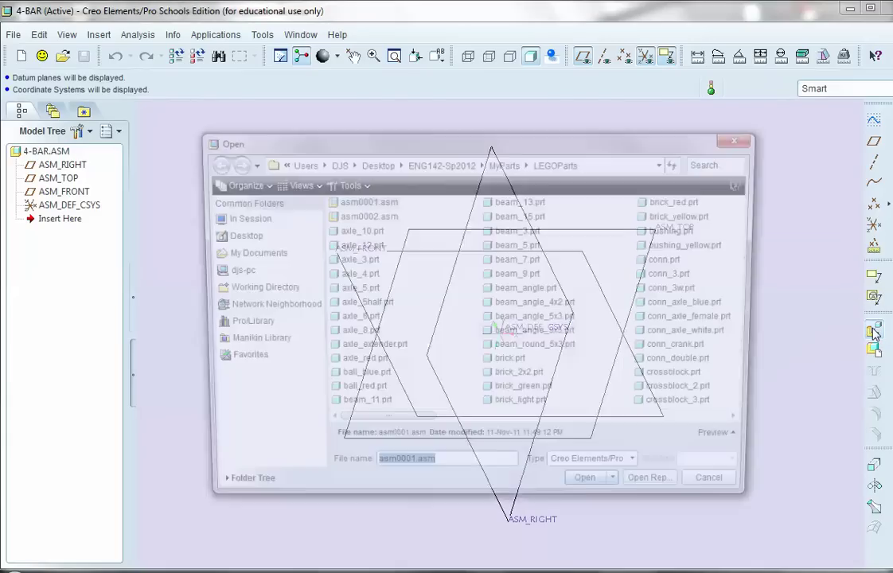
{"action": "left_click_drag", "start_coordinate": [488, 141], "coordinate": [440, 59]}
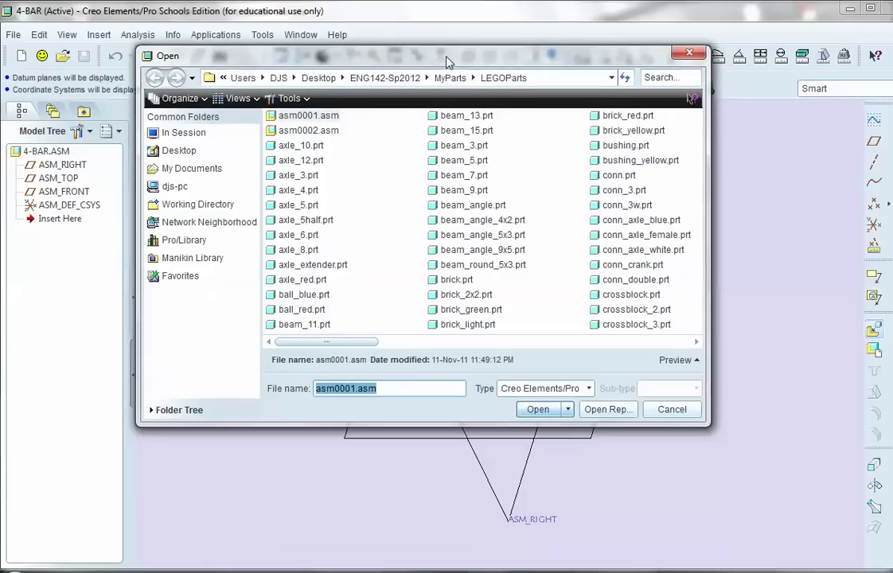
{"action": "left_click", "coordinate": [457, 77]}
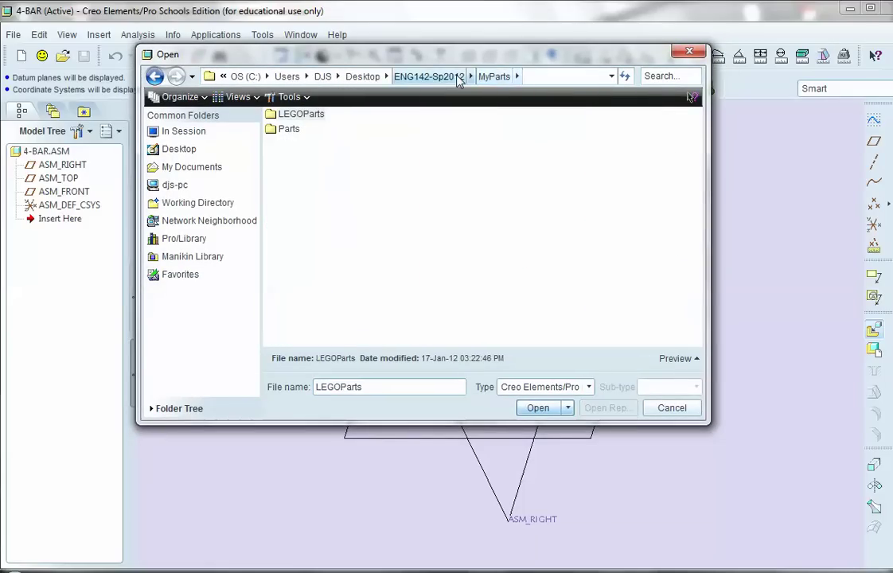
{"action": "double_click", "coordinate": [301, 119]}
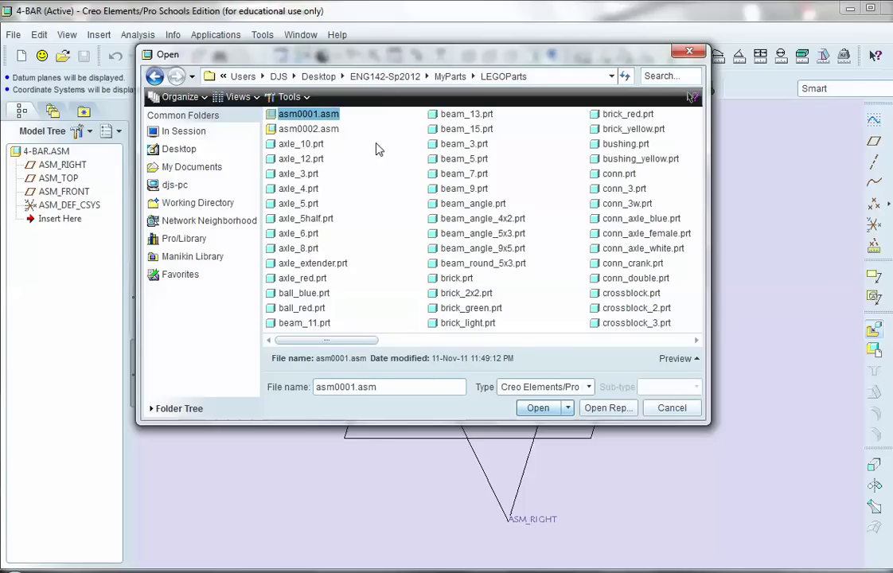
{"action": "left_click", "coordinate": [677, 359]}
{"action": "left_click_drag", "start_coordinate": [631, 424], "coordinate": [624, 509]}
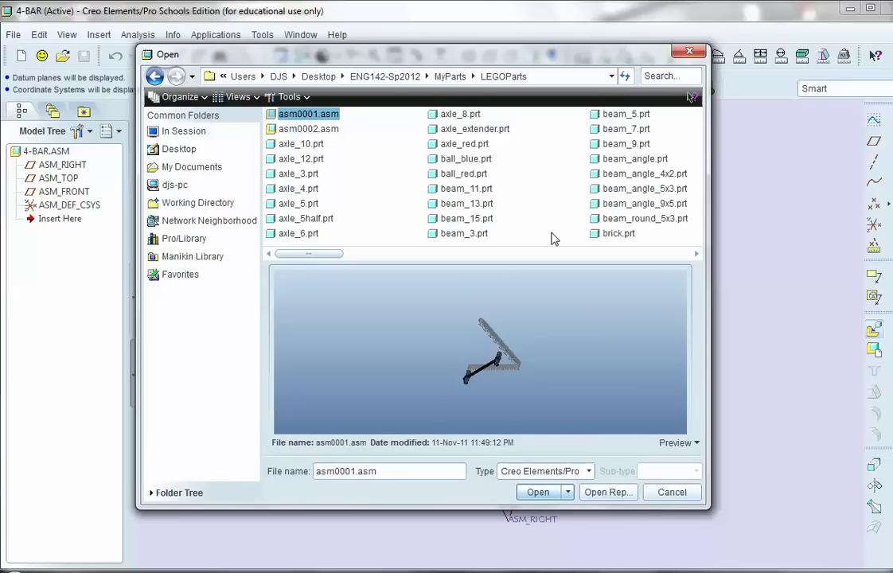
{"action": "left_click", "coordinate": [476, 219]}
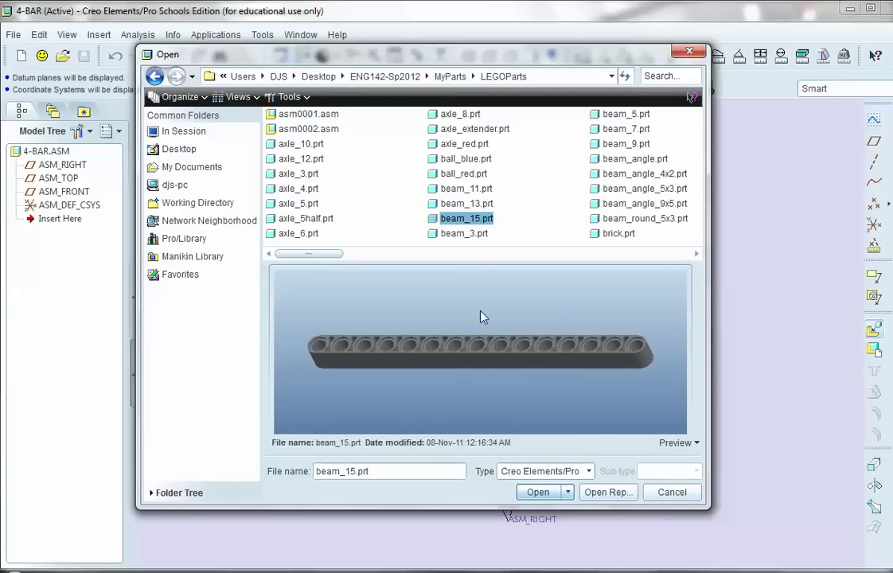
{"action": "mouse_move", "coordinate": [480, 325]}
{"action": "middle_mouse_down"}
{"action": "mouse_move", "coordinate": [470, 375]}
{"action": "mouse_move", "coordinate": [416, 372]}
{"action": "mouse_move", "coordinate": [501, 330]}
{"action": "mouse_move", "coordinate": [480, 355]}
{"action": "middle_mouse_up"}
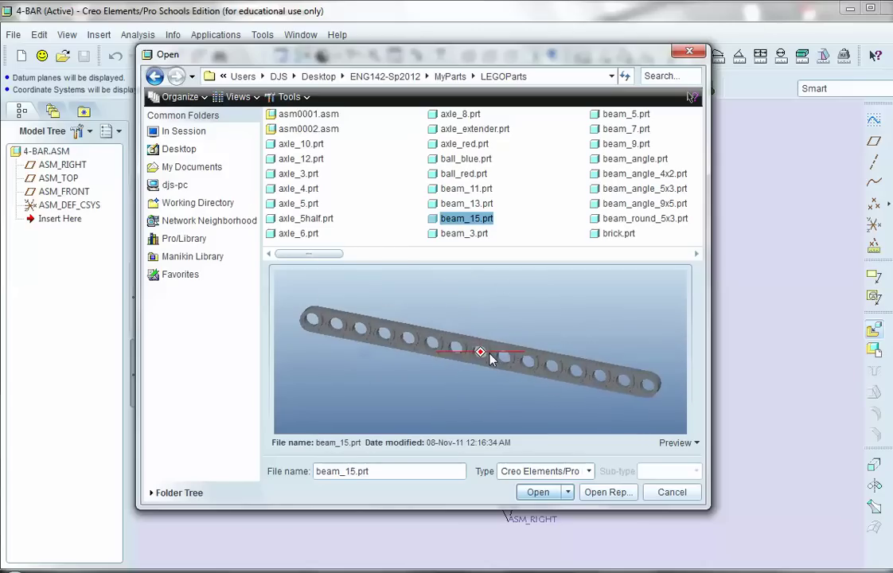
{"action": "left_click", "coordinate": [532, 492]}
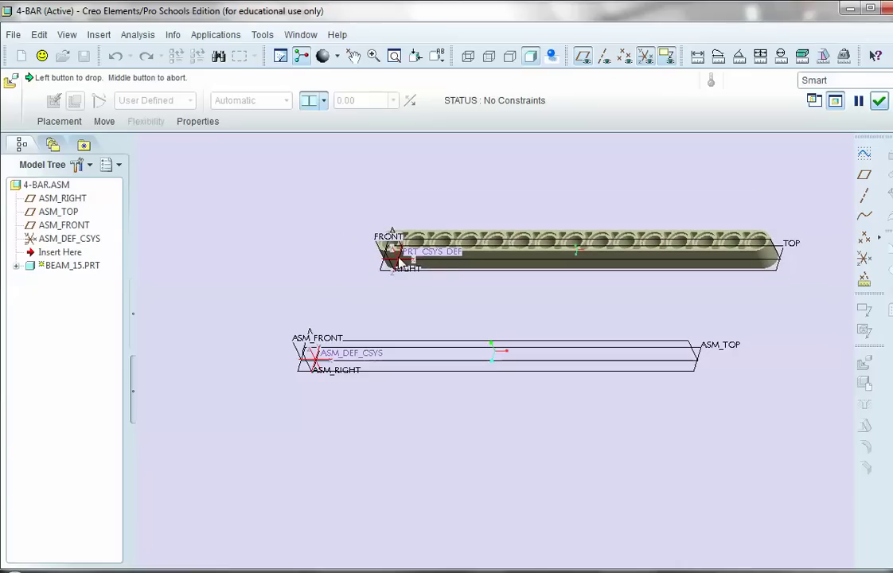
Place beam_15 with a Default constraint so it is fully constrained.
{"action": "left_click", "coordinate": [359, 261]}
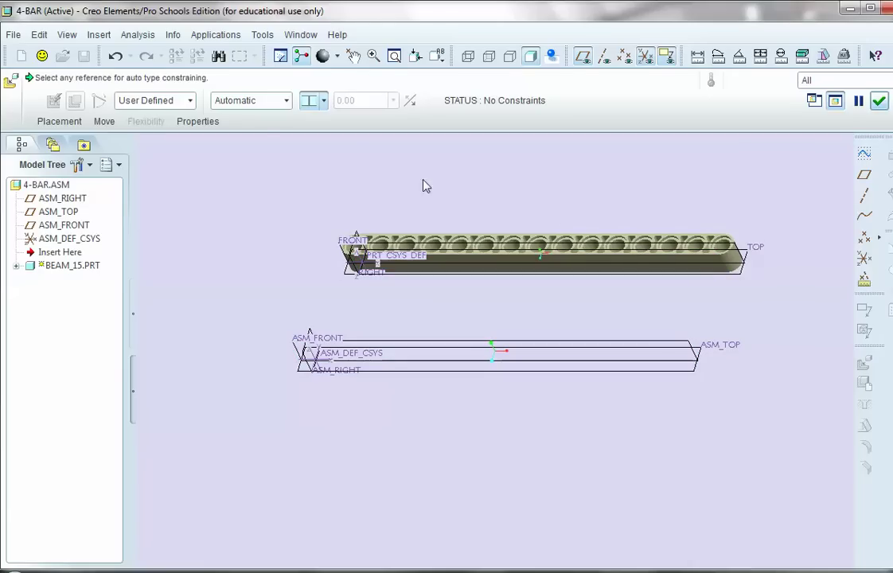
{"action": "left_click", "coordinate": [284, 102]}
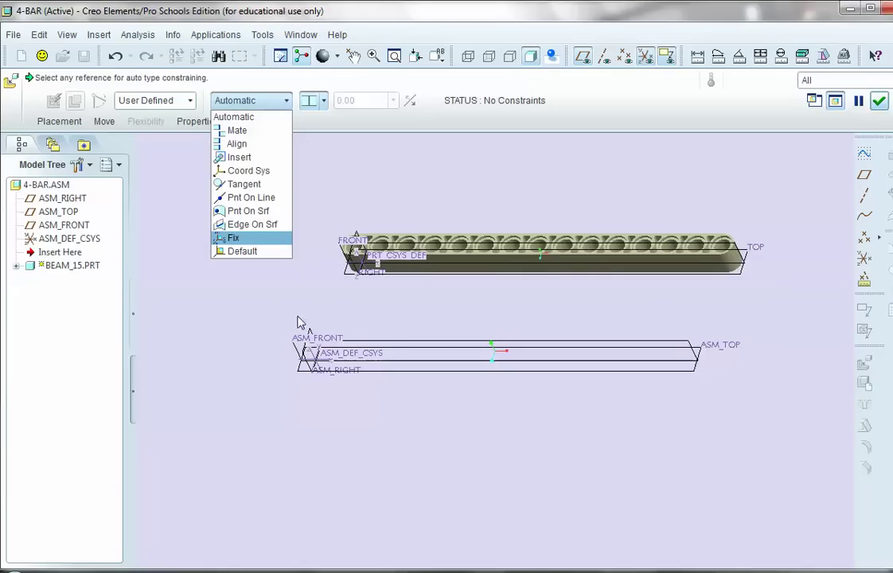
{"action": "left_click", "coordinate": [241, 251]}
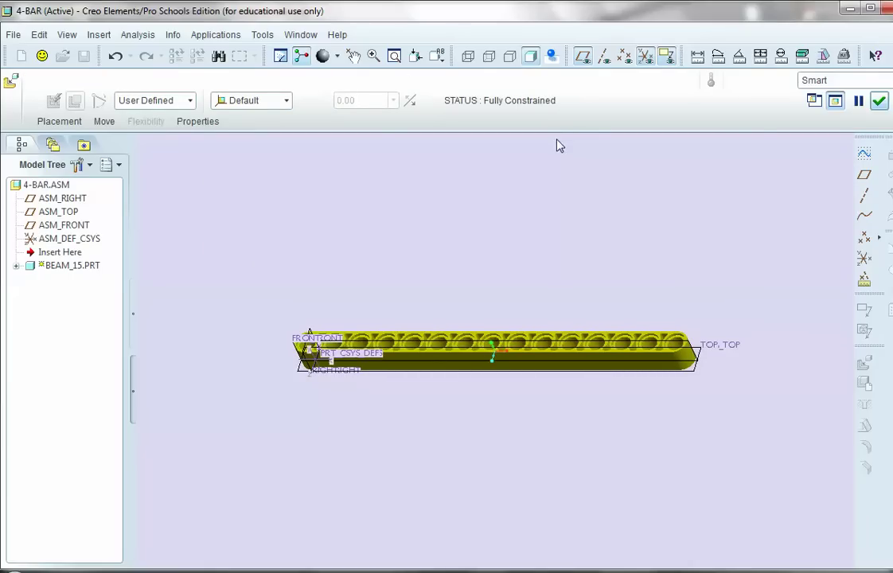
{"action": "left_click", "coordinate": [878, 103]}
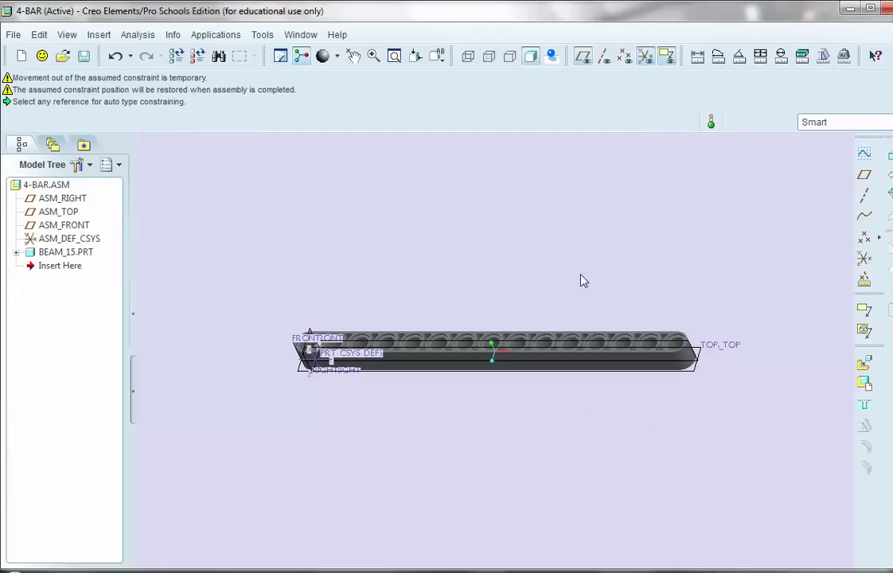
Try dragging the grounded BEAM_15, which only produces a ground-body warning.
{"action": "middle_click_drag", "start_coordinate": [542, 270], "coordinate": [538, 319]}
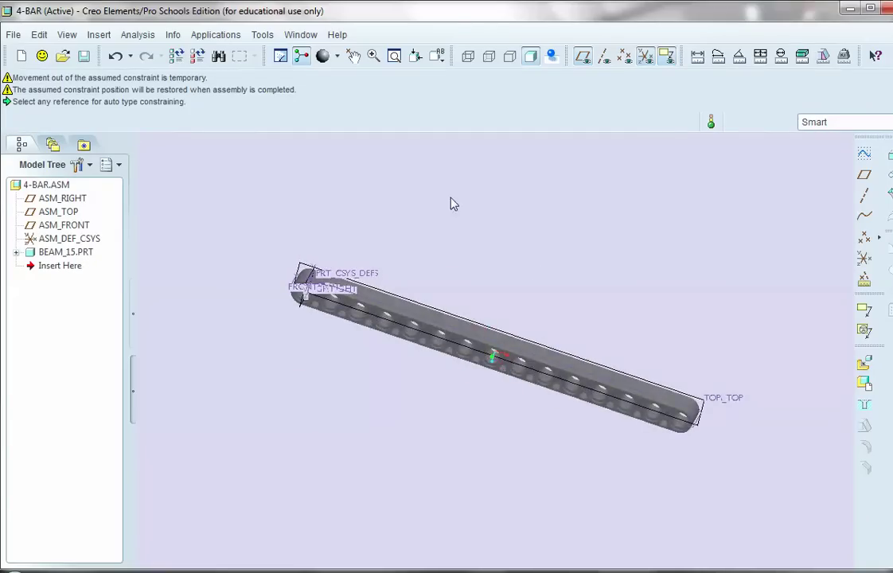
{"action": "left_click", "coordinate": [352, 57]}
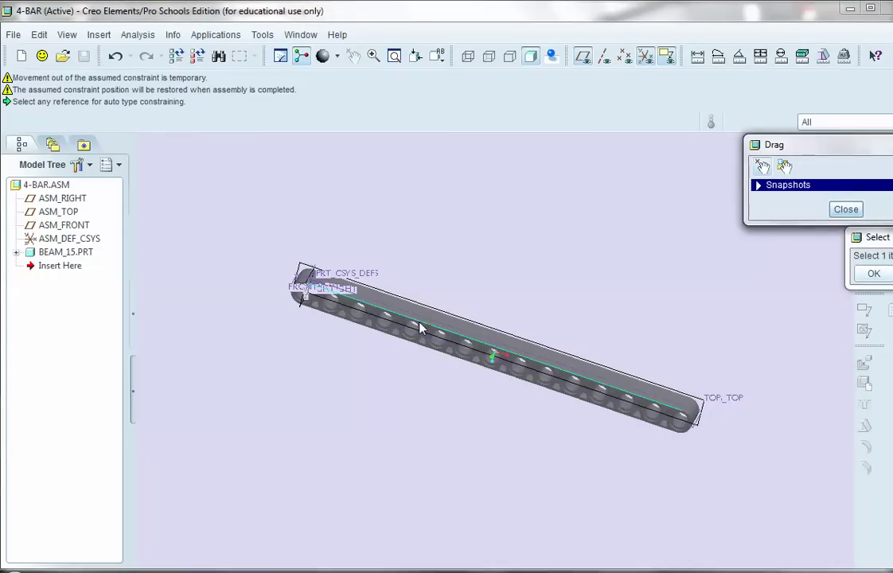
{"action": "left_click", "coordinate": [468, 343]}
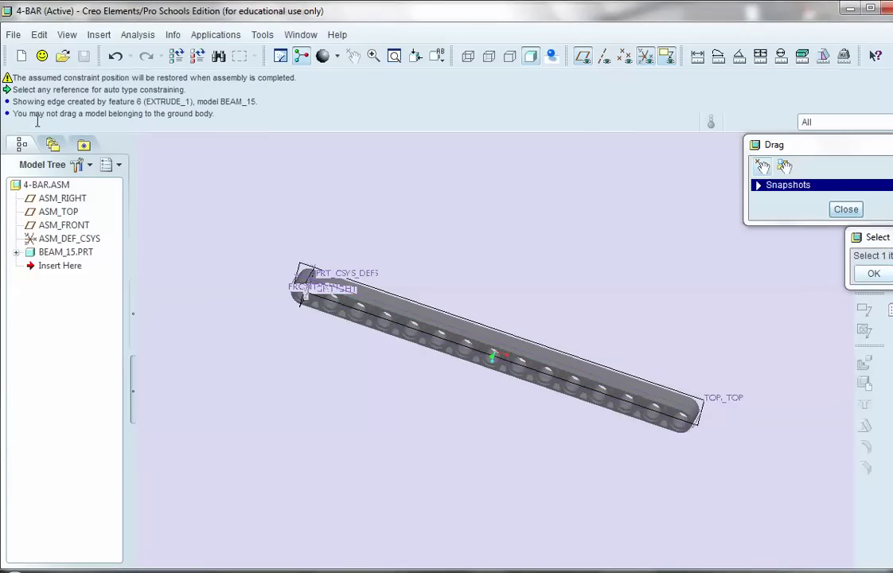
{"action": "left_click_drag", "start_coordinate": [6, 111], "coordinate": [218, 111]}
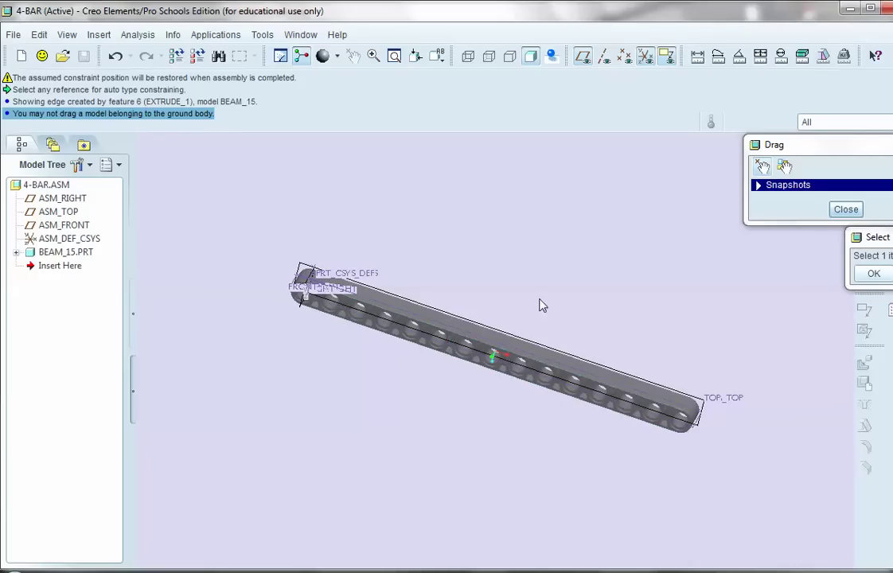
Close the Drag tool, narrow the program window and hide the datum planes.
{"action": "left_click", "coordinate": [845, 210]}
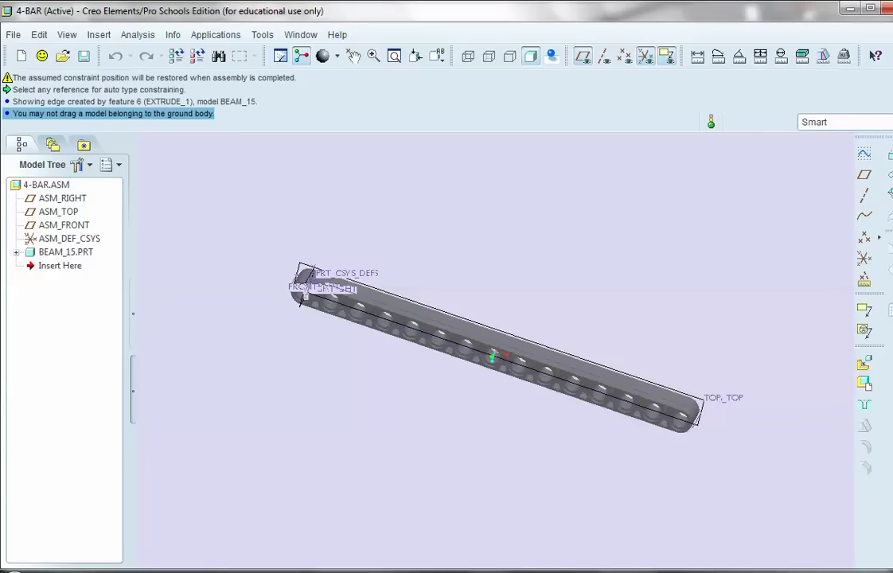
{"action": "left_click_drag", "start_coordinate": [892, 123], "coordinate": [886, 124]}
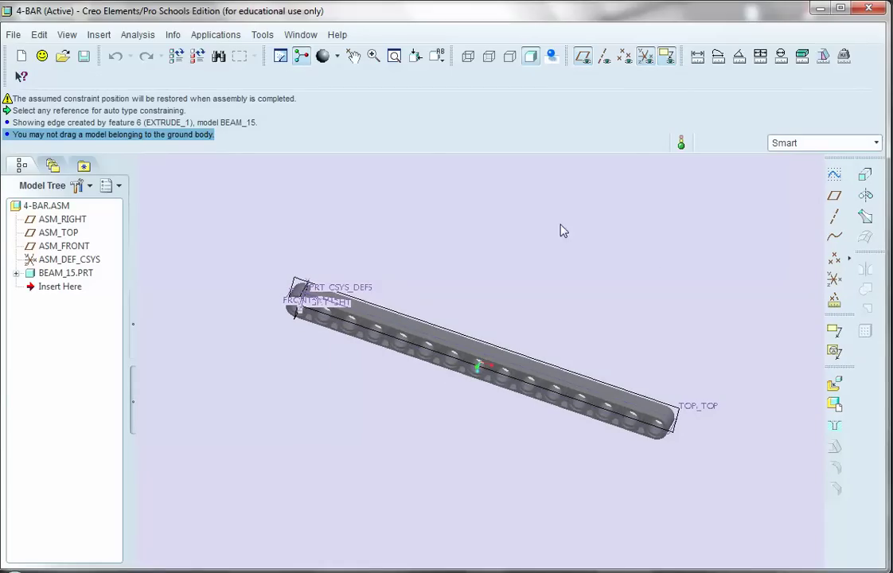
{"action": "left_click", "coordinate": [583, 57]}
Hide the coordinate systems and orbit the beam to a steeper diagonal view.
{"action": "left_click", "coordinate": [644, 57]}
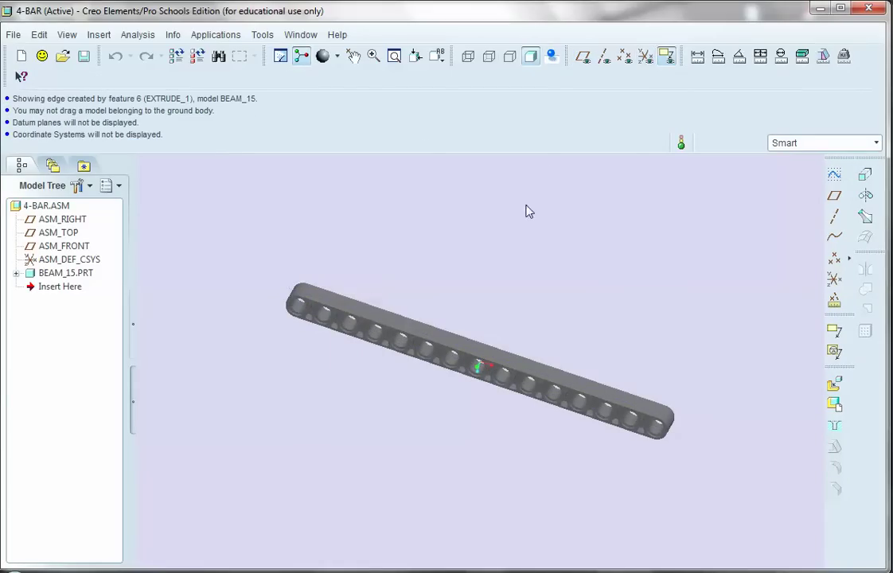
{"action": "middle_click_drag", "start_coordinate": [526, 319], "coordinate": [496, 299]}
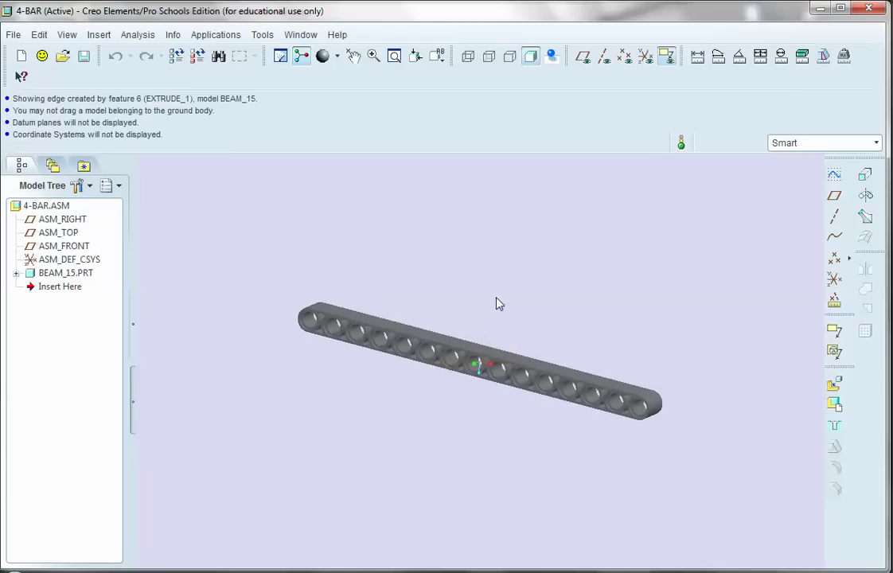
{"action": "left_click", "coordinate": [834, 387]}
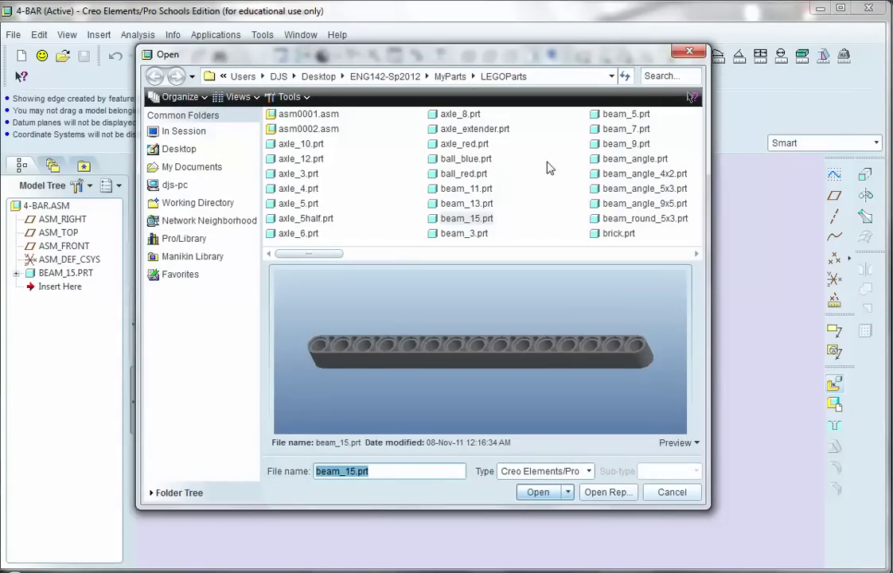
Open beam_5.prt from LEGOParts and drop it beside the long beam.
{"action": "left_click", "coordinate": [623, 116]}
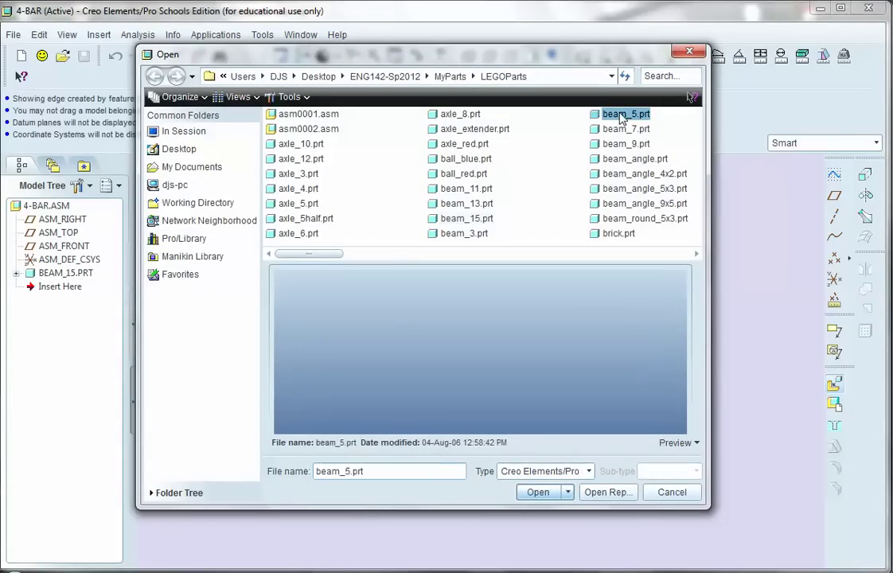
{"action": "left_click", "coordinate": [538, 492]}
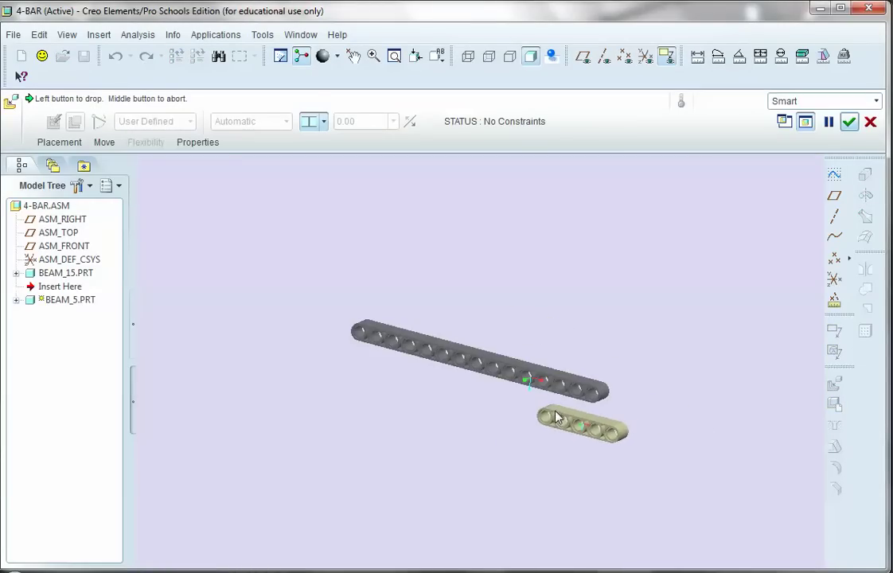
{"action": "left_click", "coordinate": [556, 417]}
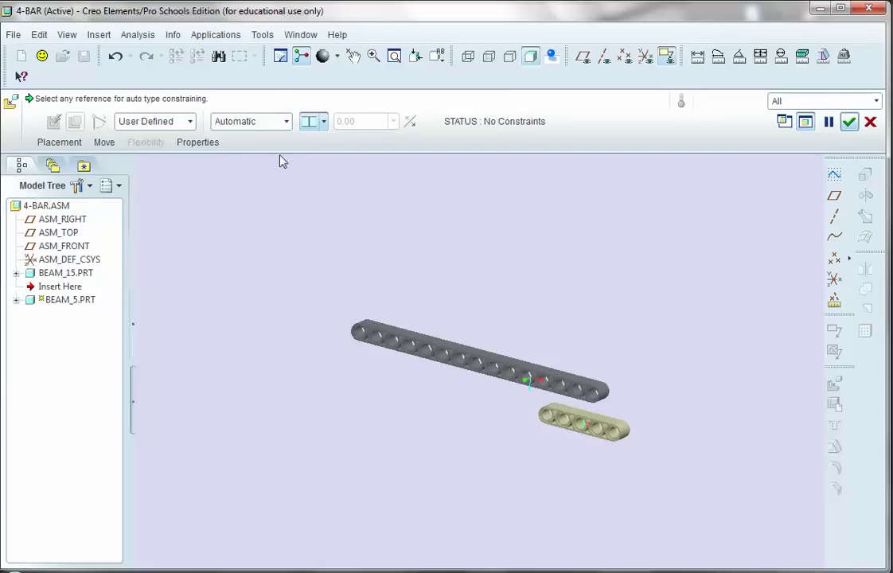
Create a Mate between a face of BEAM_15 and a face of BEAM_5.
{"action": "scroll", "coordinate": [621, 367], "scroll_direction": "up", "scroll_amount": 8}
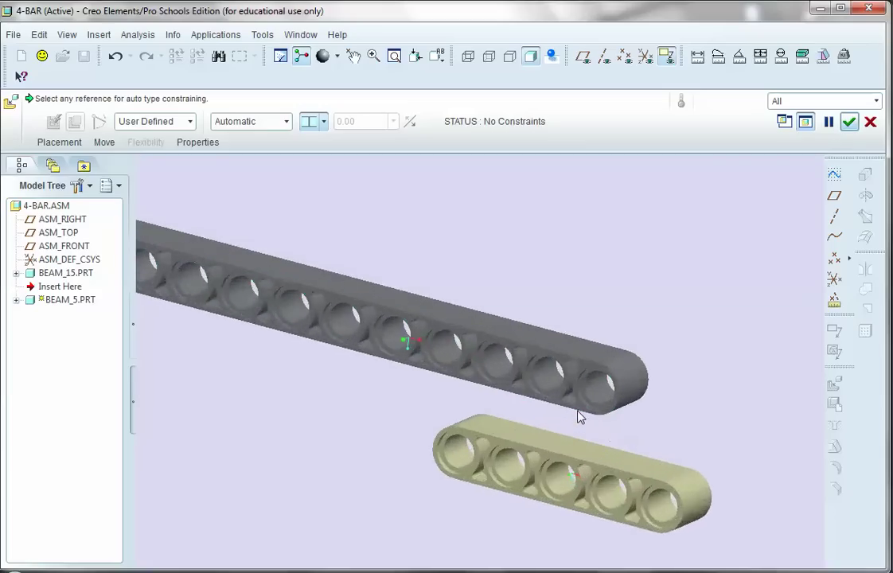
{"action": "scroll", "coordinate": [577, 413], "scroll_direction": "up", "scroll_amount": 3}
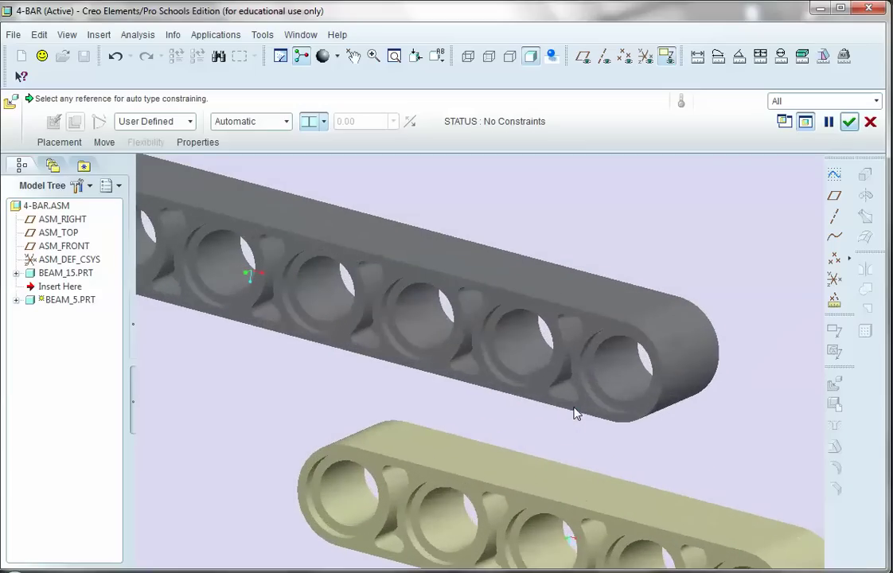
{"action": "left_click", "coordinate": [531, 398]}
{"action": "scroll", "coordinate": [531, 394], "scroll_direction": "down", "scroll_amount": 8}
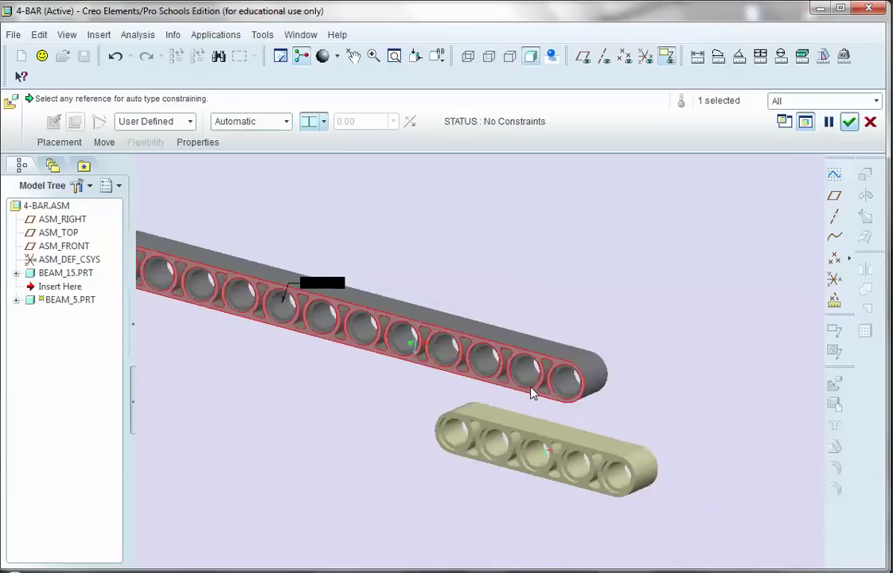
{"action": "middle_click_drag", "start_coordinate": [515, 410], "coordinate": [440, 414]}
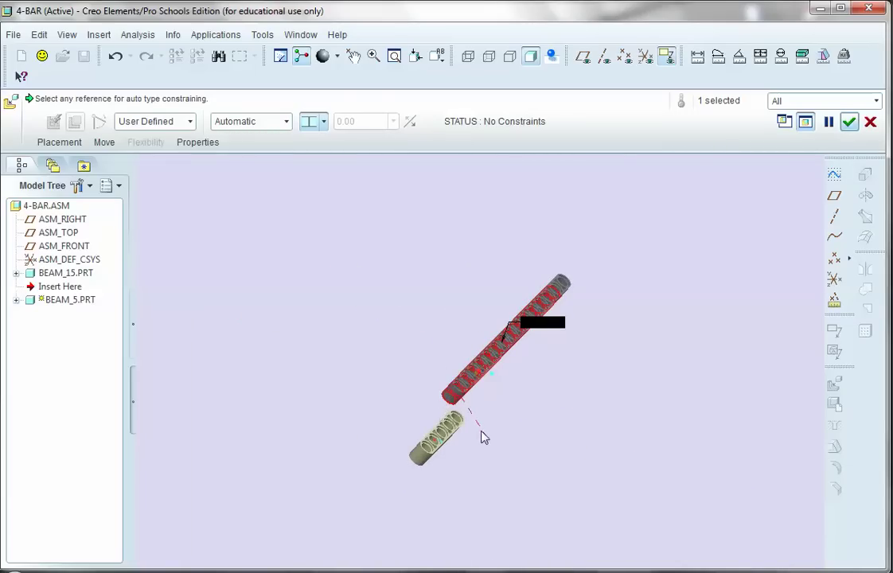
{"action": "scroll", "coordinate": [481, 433], "scroll_direction": "up", "scroll_amount": 8}
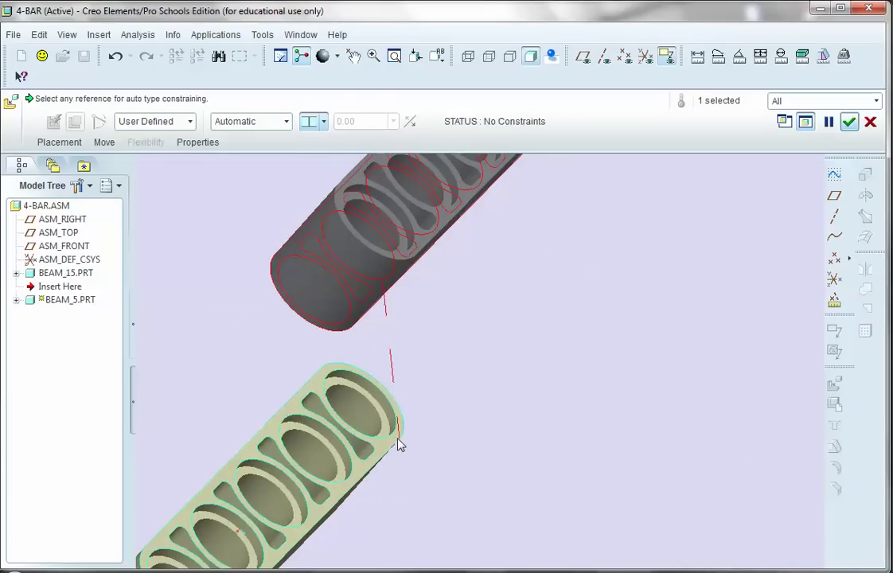
{"action": "left_click", "coordinate": [383, 447]}
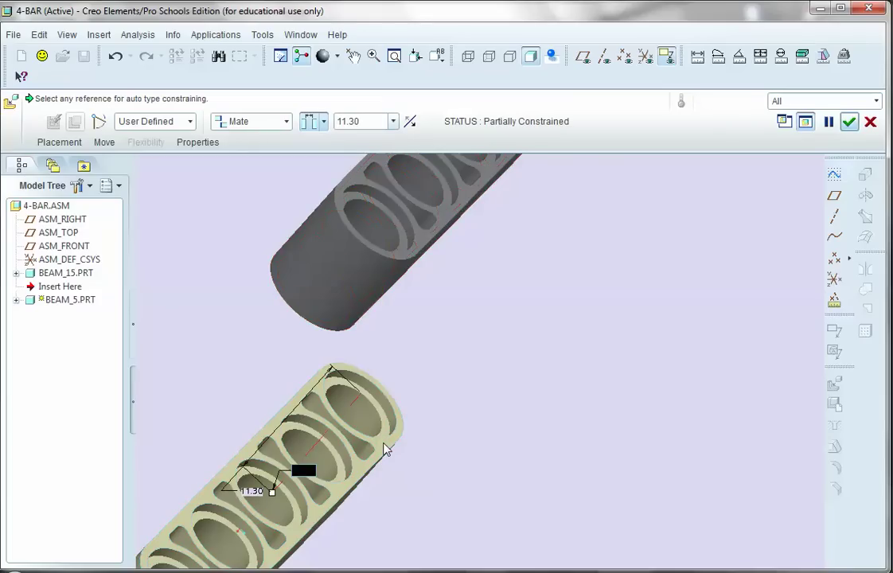
{"action": "scroll", "coordinate": [384, 446], "scroll_direction": "down", "scroll_amount": 6}
{"action": "middle_click_drag", "start_coordinate": [290, 450], "coordinate": [376, 433]}
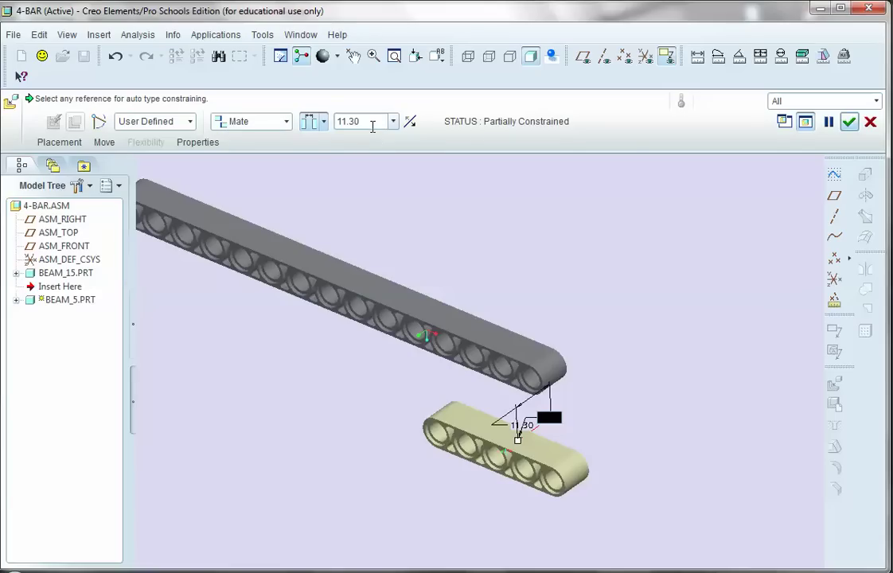
Change the mate's offset type to Offset with a value of 1.00.
{"action": "double_click", "coordinate": [362, 121]}
{"action": "left_click", "coordinate": [324, 122]}
{"action": "left_click", "coordinate": [316, 148]}
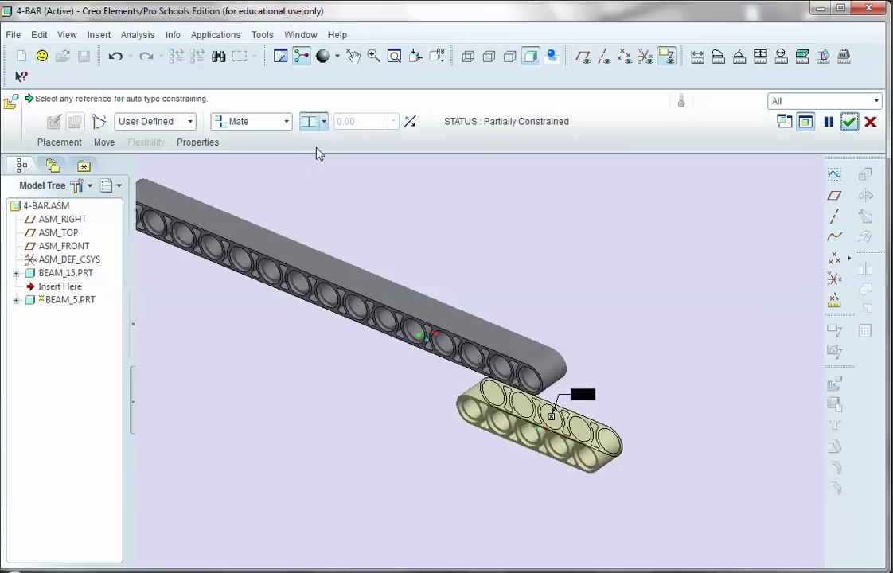
{"action": "mouse_move", "coordinate": [457, 257]}
{"action": "middle_mouse_down"}
{"action": "mouse_move", "coordinate": [426, 269]}
{"action": "mouse_move", "coordinate": [427, 252]}
{"action": "mouse_move", "coordinate": [410, 253]}
{"action": "mouse_move", "coordinate": [428, 257]}
{"action": "middle_mouse_up"}
{"action": "left_click", "coordinate": [324, 121]}
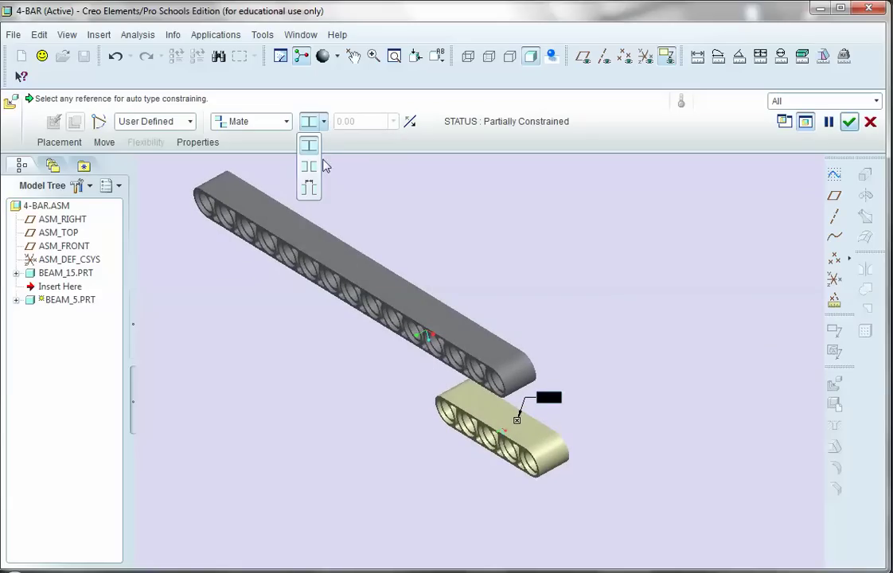
{"action": "left_click", "coordinate": [309, 185]}
{"action": "double_click", "coordinate": [367, 124]}
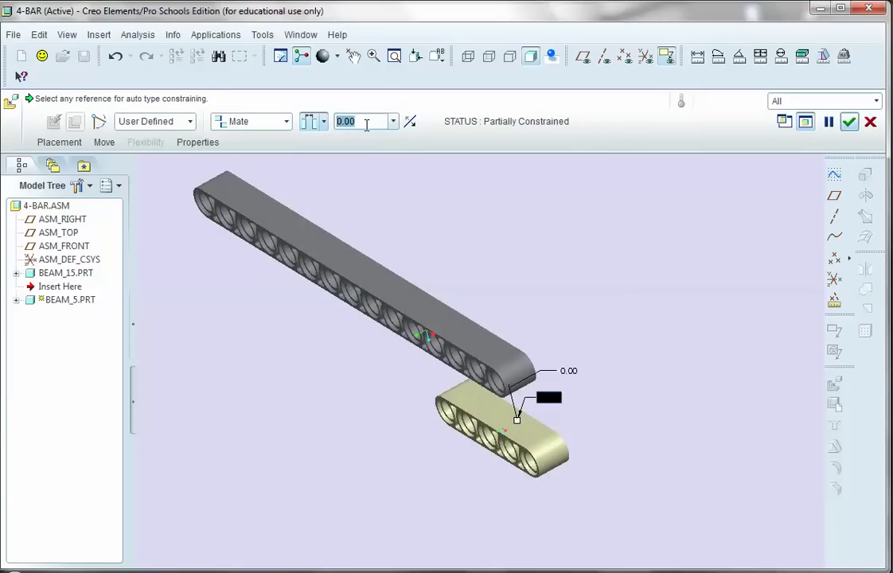
{"action": "type", "text": "1"}
{"action": "key", "text": "Return"}
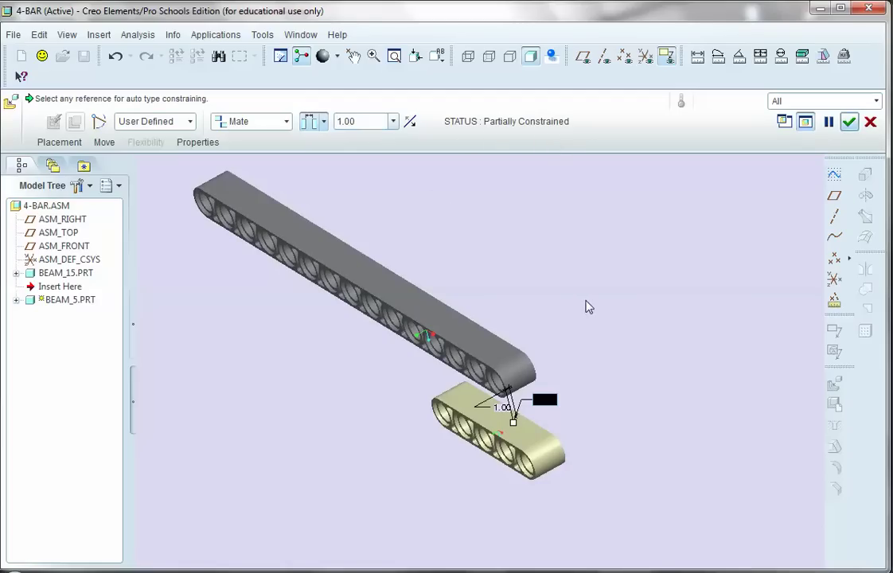
{"action": "scroll", "coordinate": [585, 306], "scroll_direction": "down", "scroll_amount": 2}
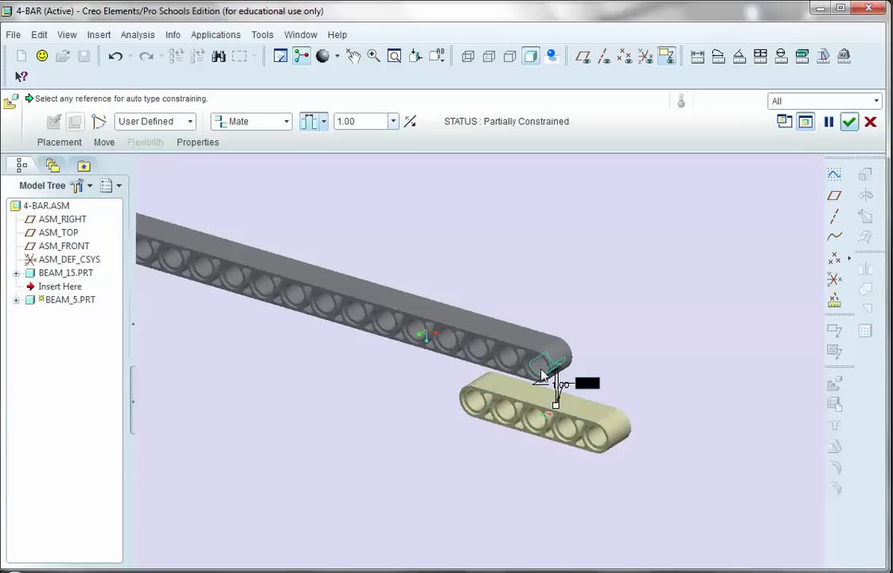
{"action": "scroll", "coordinate": [471, 418], "scroll_direction": "down", "scroll_amount": 2}
{"action": "scroll", "coordinate": [470, 419], "scroll_direction": "down", "scroll_amount": 2}
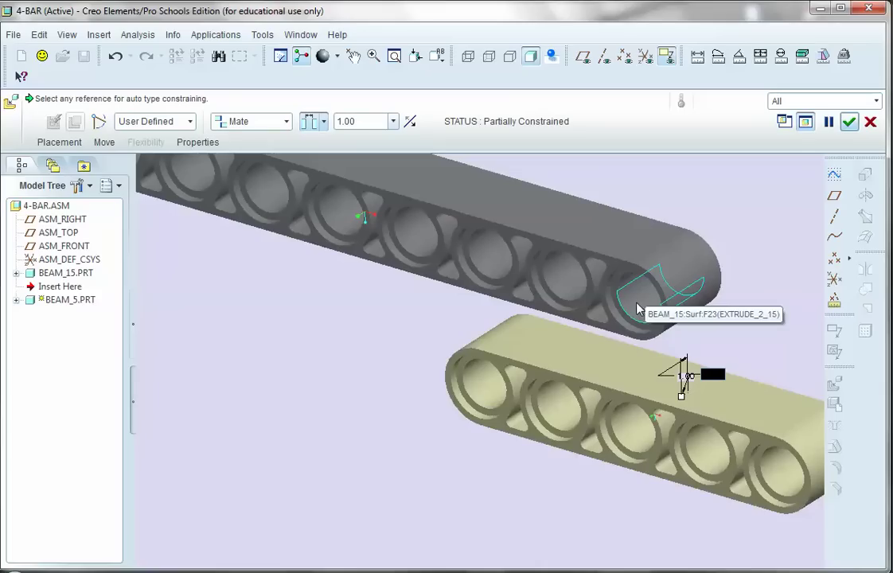
Insert BEAM_5's end hole onto the end hole of BEAM_15.
{"action": "left_click", "coordinate": [604, 57]}
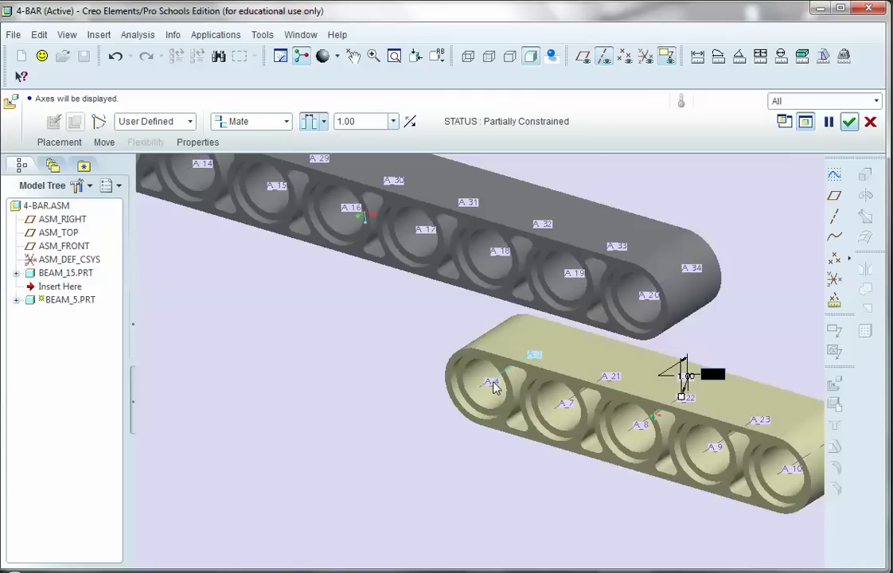
{"action": "left_click", "coordinate": [607, 58]}
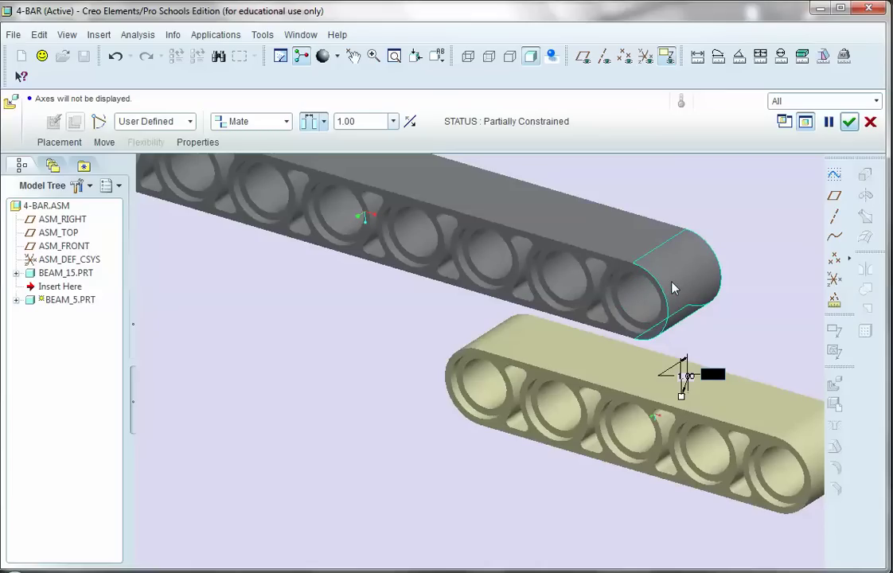
{"action": "left_click", "coordinate": [633, 310]}
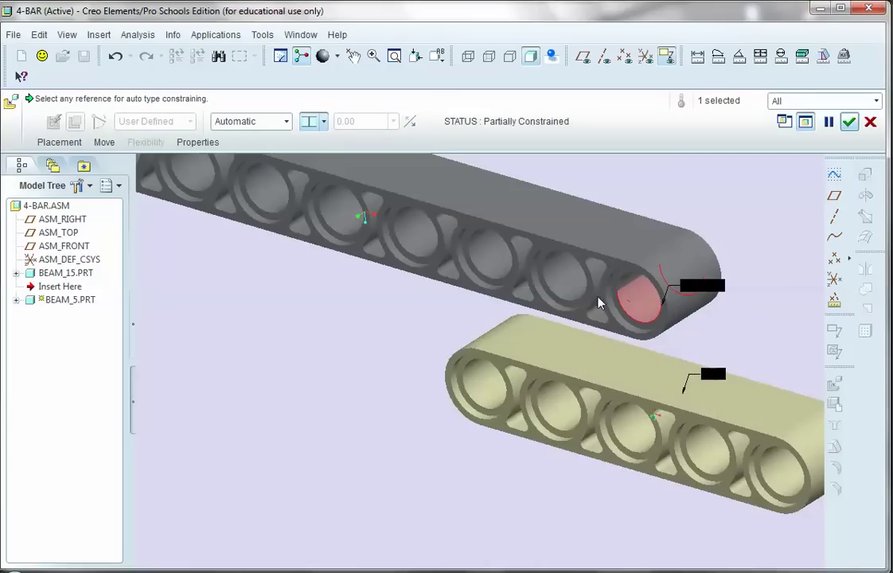
{"action": "scroll", "coordinate": [458, 418], "scroll_direction": "down", "scroll_amount": 2}
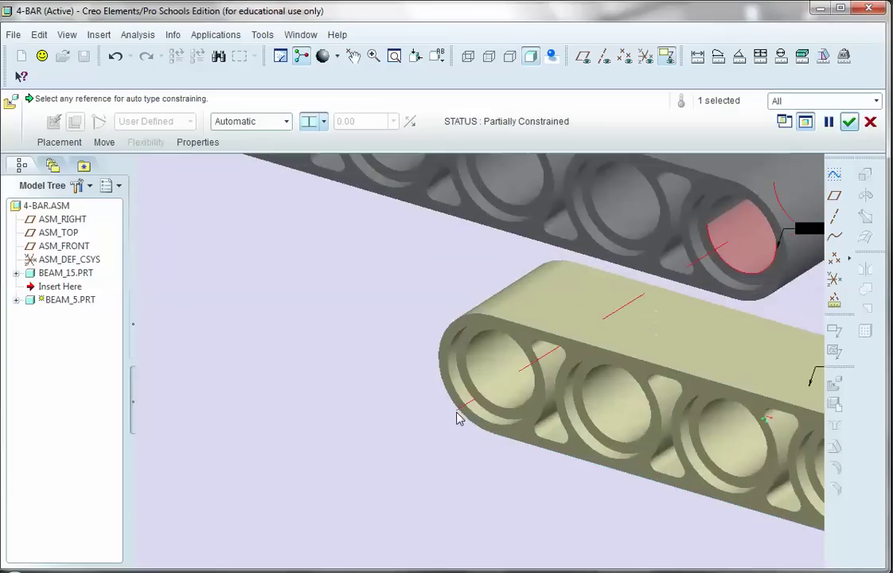
{"action": "scroll", "coordinate": [459, 419], "scroll_direction": "down", "scroll_amount": 2}
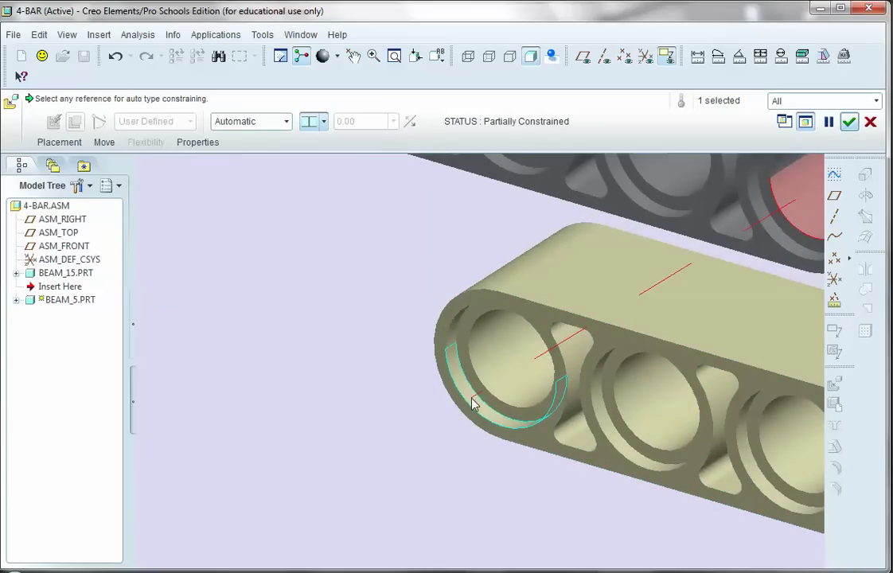
{"action": "left_click", "coordinate": [472, 403]}
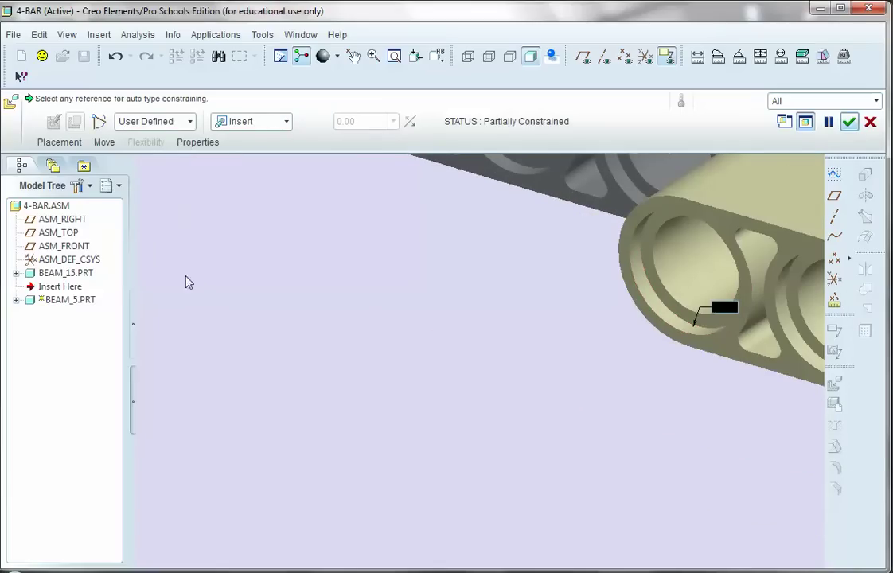
{"action": "scroll", "coordinate": [195, 285], "scroll_direction": "up", "scroll_amount": 3}
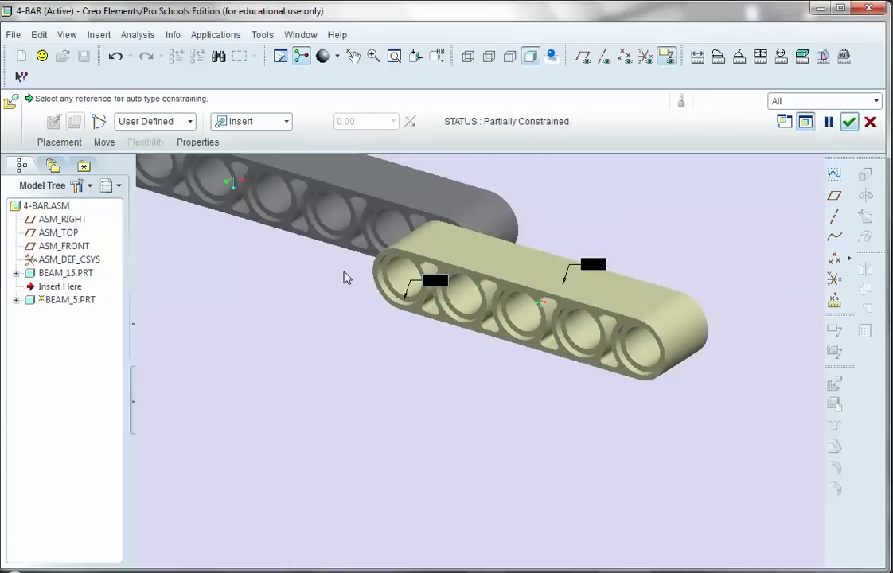
Review BEAM_5's Mate (offset 1.00) and Insert hole references, toggling Allow Assumptions on and off.
{"action": "left_click", "coordinate": [60, 143]}
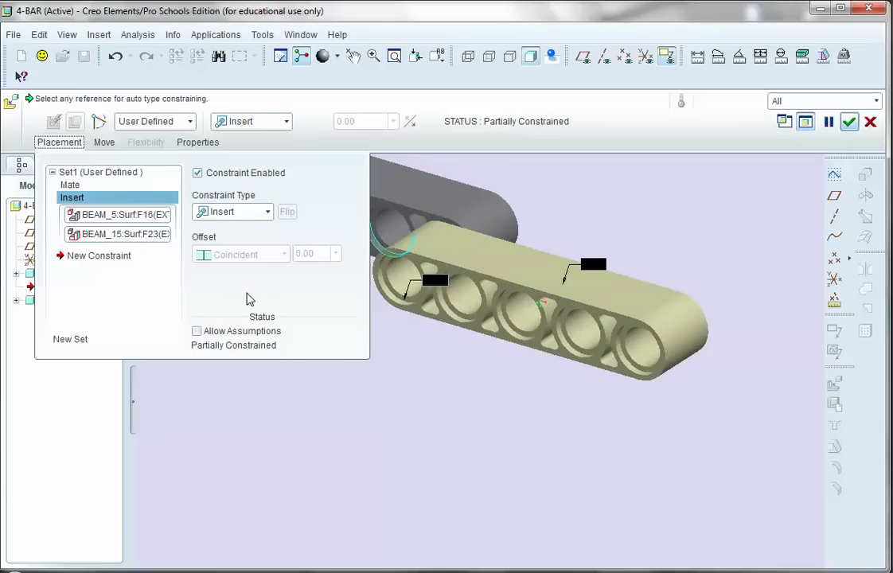
{"action": "left_click", "coordinate": [197, 331]}
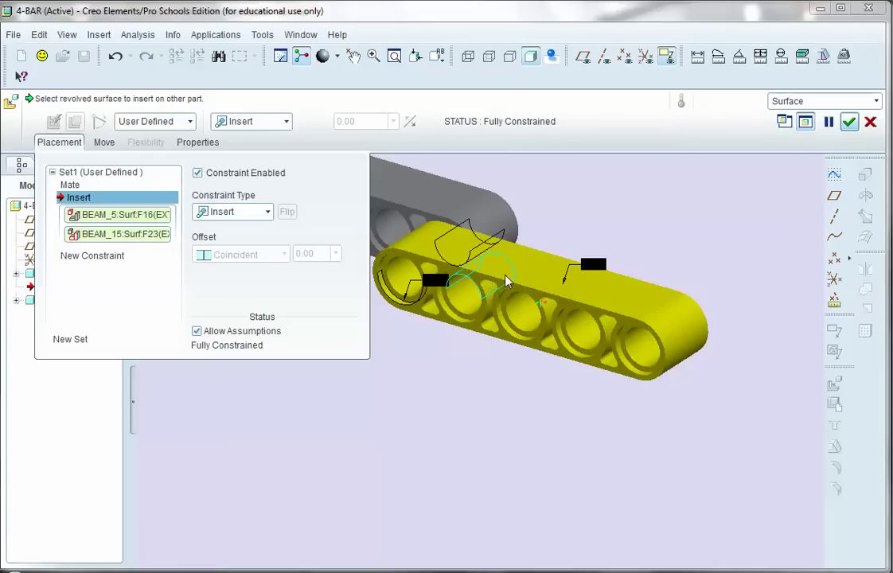
{"action": "left_click", "coordinate": [197, 331]}
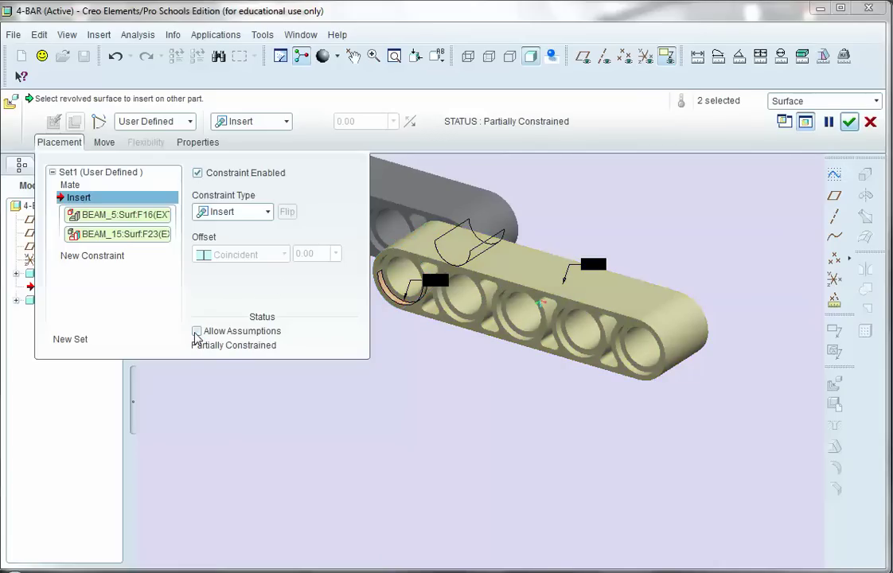
{"action": "left_click", "coordinate": [71, 185]}
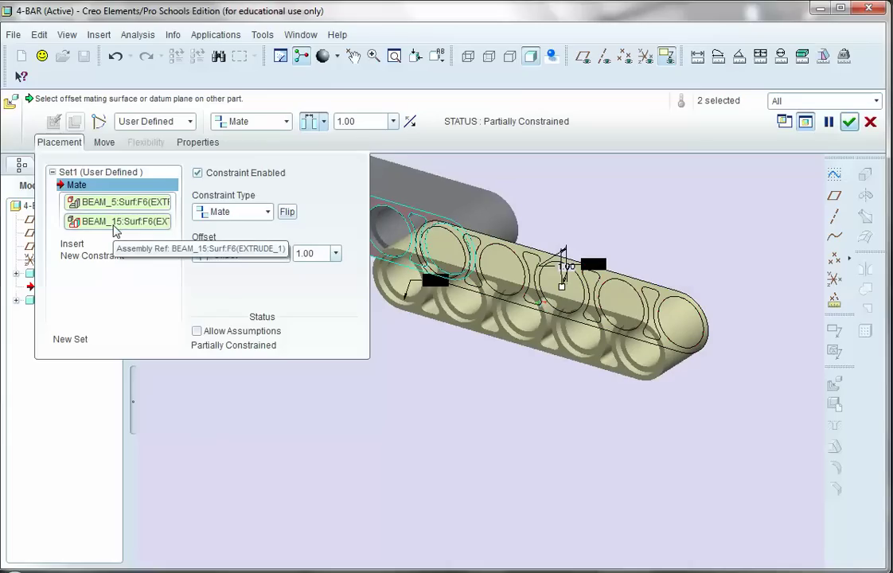
{"action": "scroll", "coordinate": [491, 478], "scroll_direction": "up", "scroll_amount": 5}
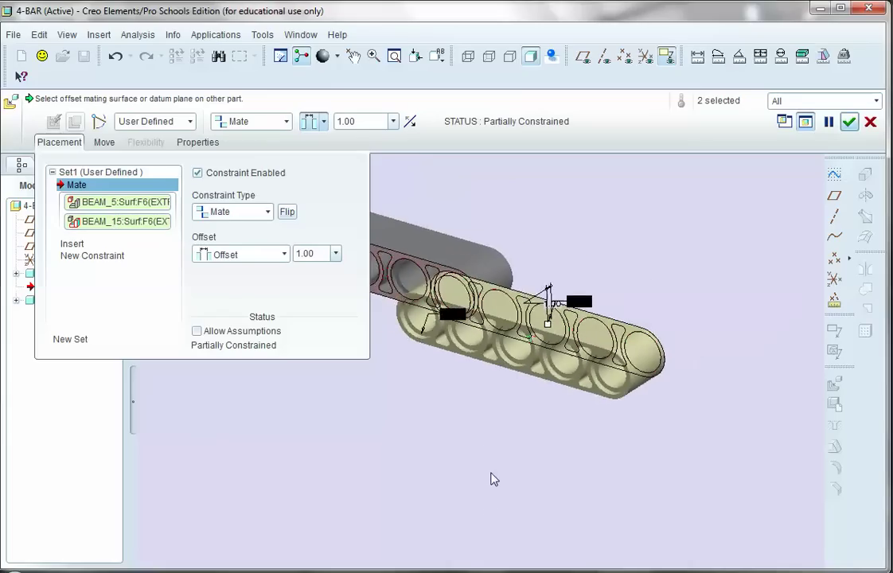
{"action": "mouse_move", "coordinate": [378, 427]}
{"action": "middle_mouse_down"}
{"action": "mouse_move", "coordinate": [412, 412]}
{"action": "mouse_move", "coordinate": [371, 422]}
{"action": "mouse_move", "coordinate": [407, 474]}
{"action": "mouse_move", "coordinate": [385, 443]}
{"action": "middle_mouse_up"}
{"action": "scroll", "coordinate": [371, 430], "scroll_direction": "down", "scroll_amount": 4}
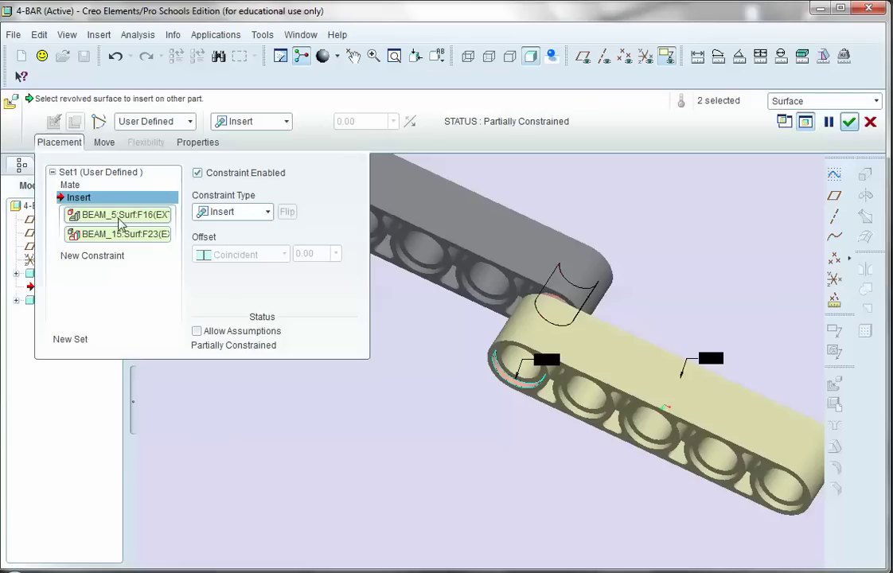
{"action": "left_click", "coordinate": [119, 221]}
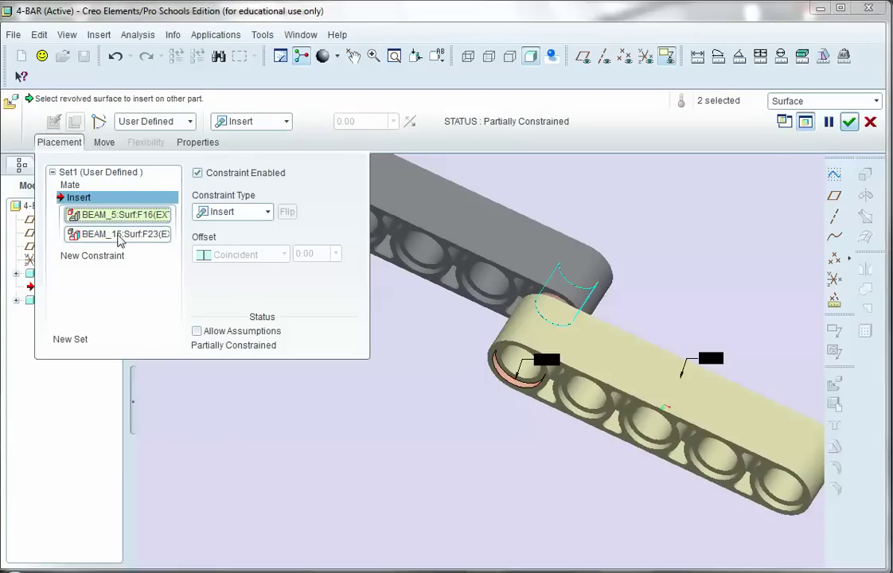
{"action": "left_click", "coordinate": [120, 236]}
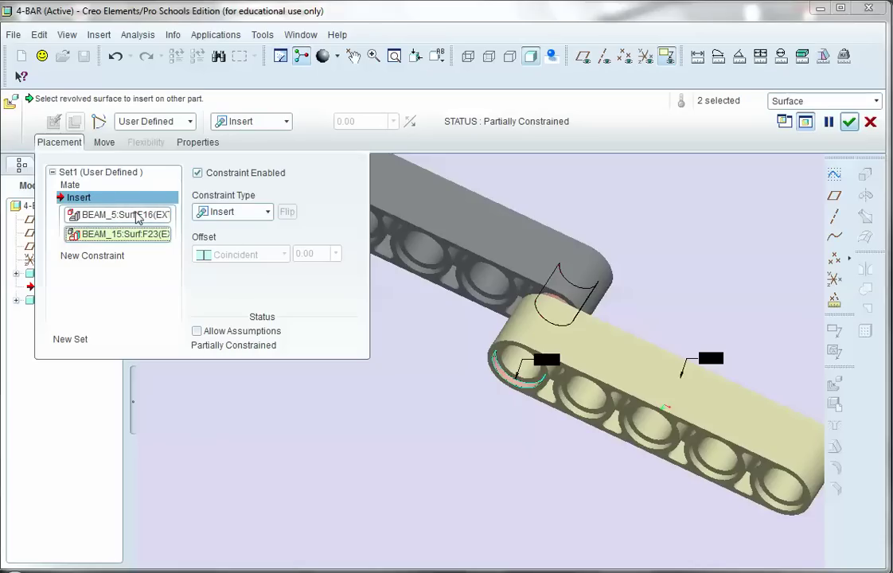
Finish placing BEAM_5 and drag it upright about its pin.
{"action": "left_click", "coordinate": [848, 122]}
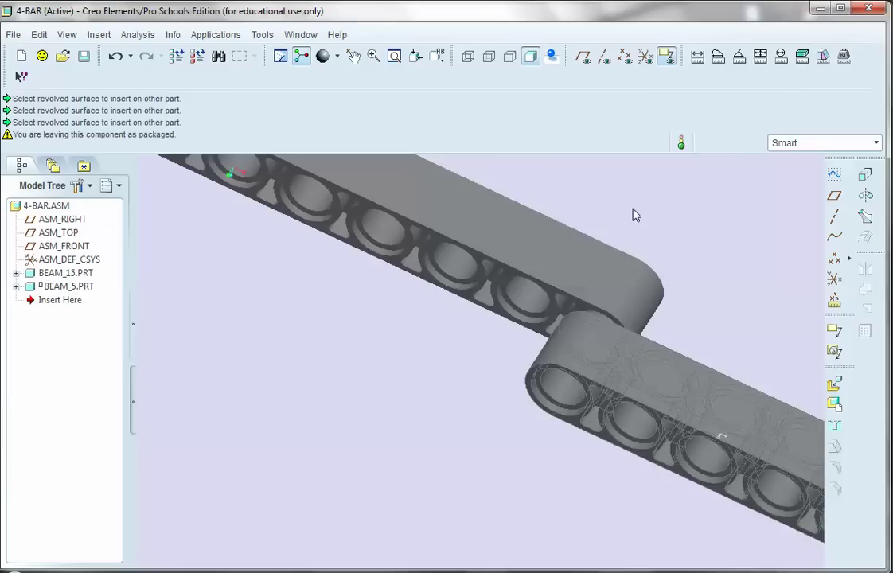
{"action": "middle_click_drag", "start_coordinate": [358, 281], "coordinate": [386, 270]}
{"action": "scroll", "coordinate": [386, 271], "scroll_direction": "down", "scroll_amount": 2}
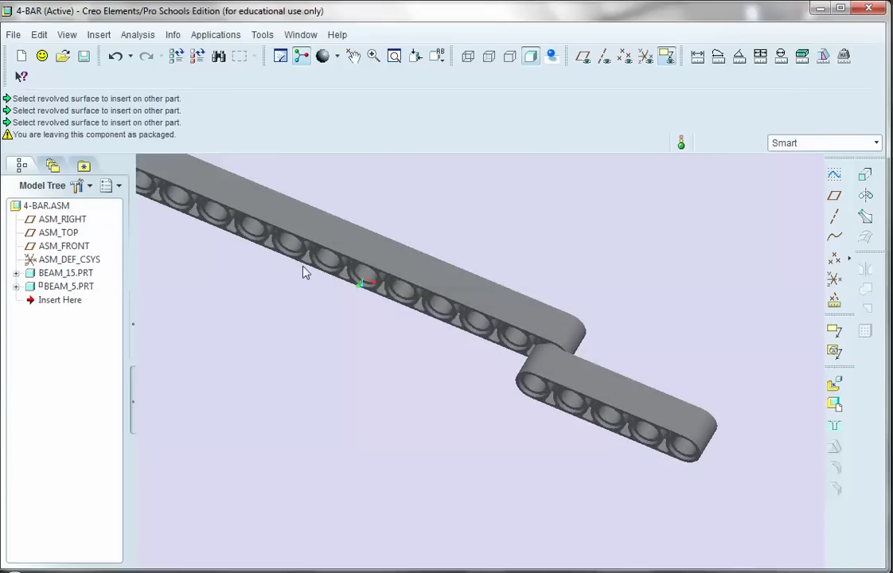
{"action": "left_click", "coordinate": [353, 56]}
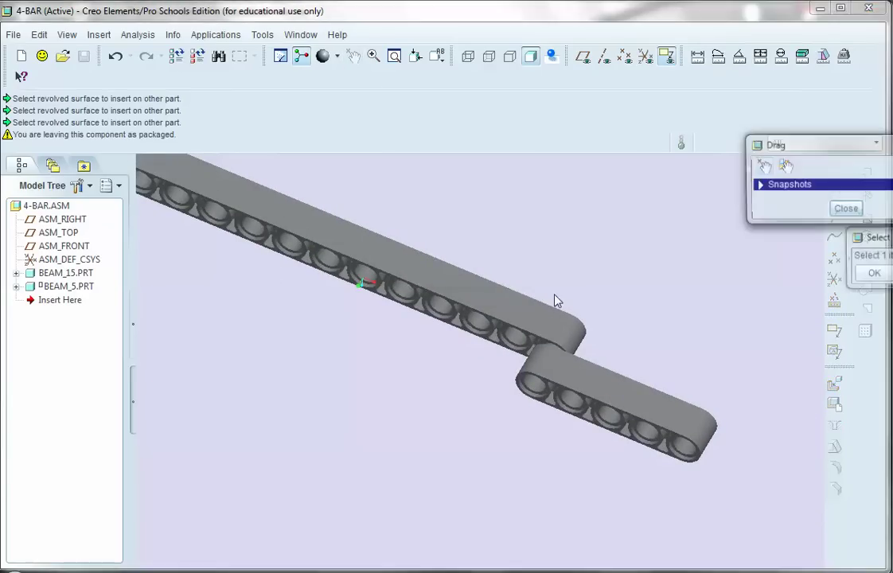
{"action": "left_click", "coordinate": [622, 420]}
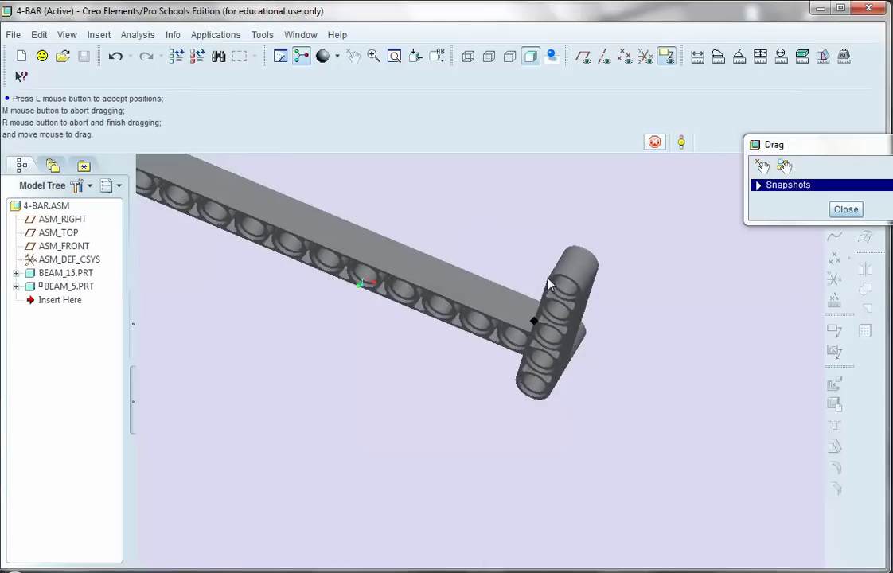
{"action": "left_click", "coordinate": [527, 263]}
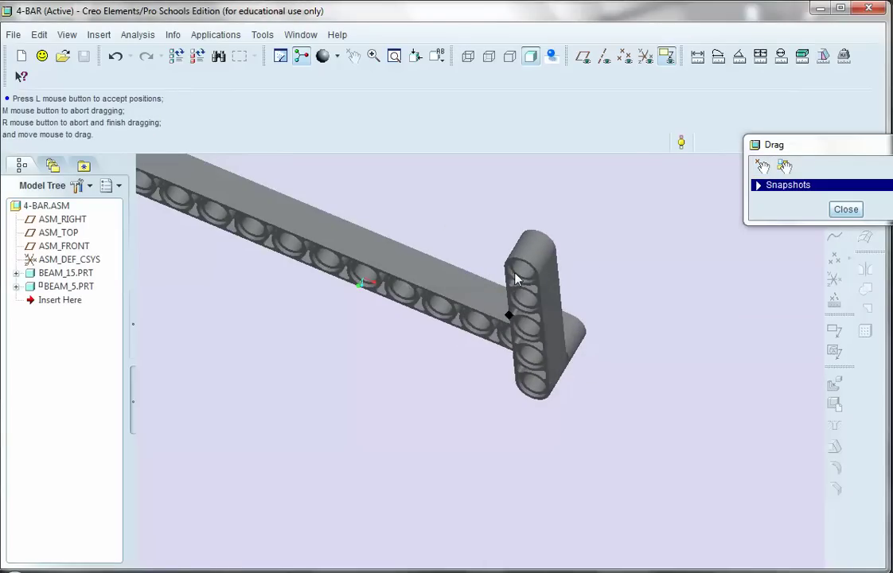
{"action": "left_click", "coordinate": [848, 213]}
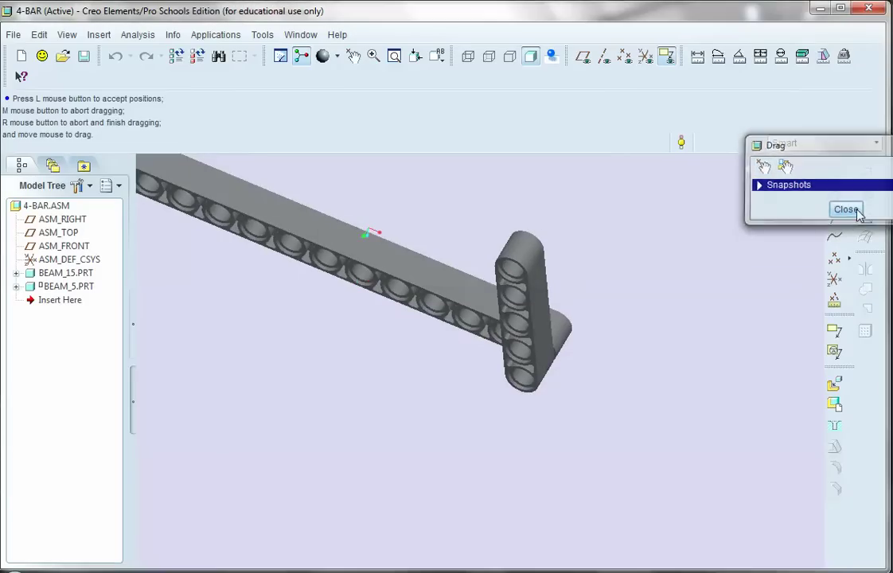
Add beam_11.prt to the 4-BAR assembly as the next part.
{"action": "middle_click_drag", "start_coordinate": [743, 373], "coordinate": [696, 329]}
{"action": "scroll", "coordinate": [263, 235], "scroll_direction": "up", "scroll_amount": 2}
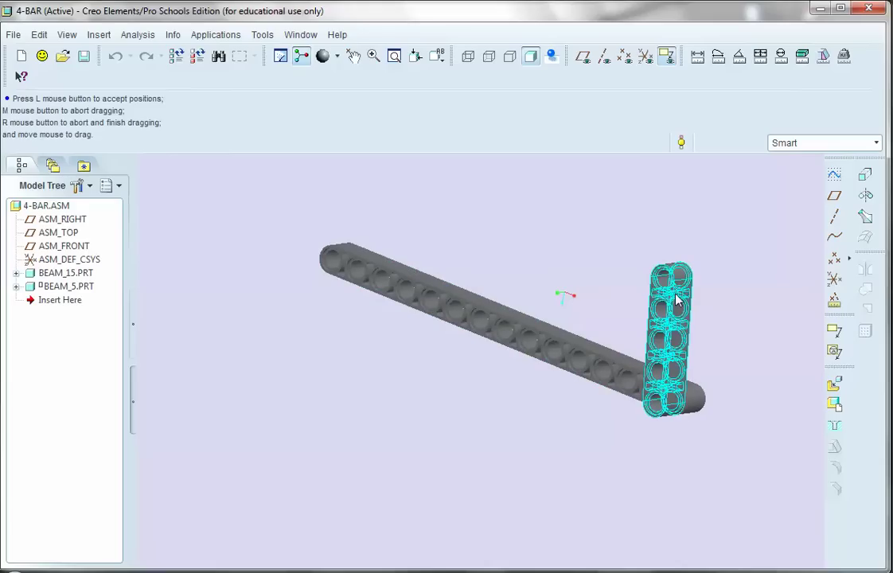
{"action": "mouse_move", "coordinate": [568, 265]}
{"action": "middle_mouse_down"}
{"action": "mouse_move", "coordinate": [545, 267]}
{"action": "mouse_move", "coordinate": [553, 259]}
{"action": "mouse_move", "coordinate": [565, 267]}
{"action": "middle_mouse_up"}
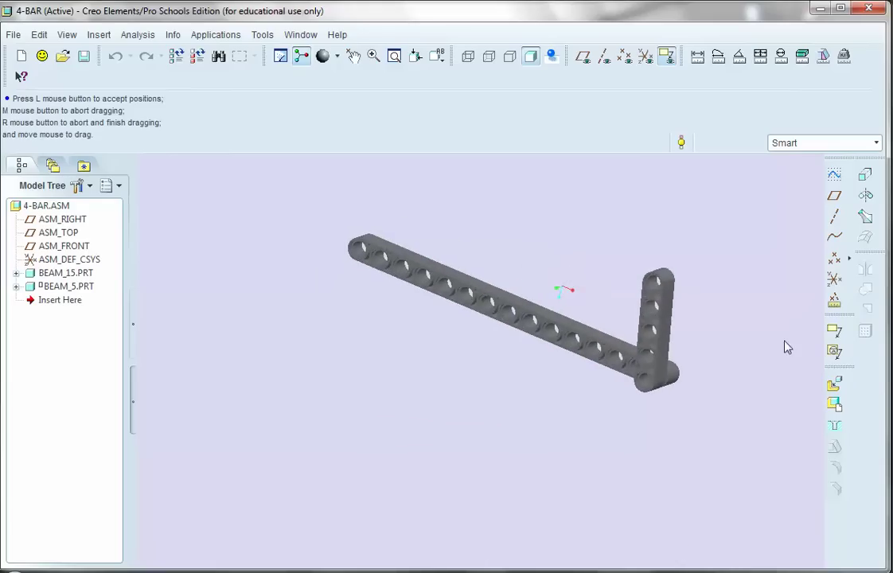
{"action": "left_click", "coordinate": [833, 386]}
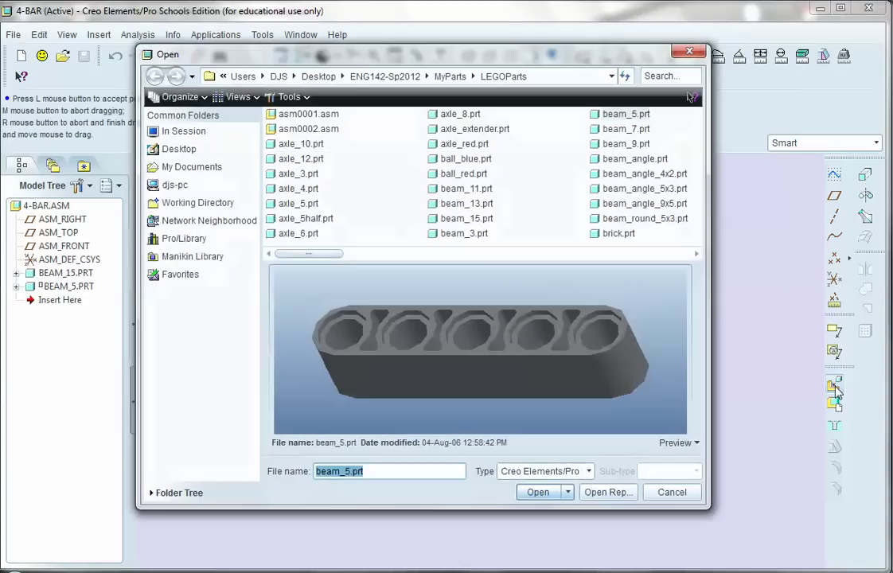
{"action": "left_click", "coordinate": [464, 190]}
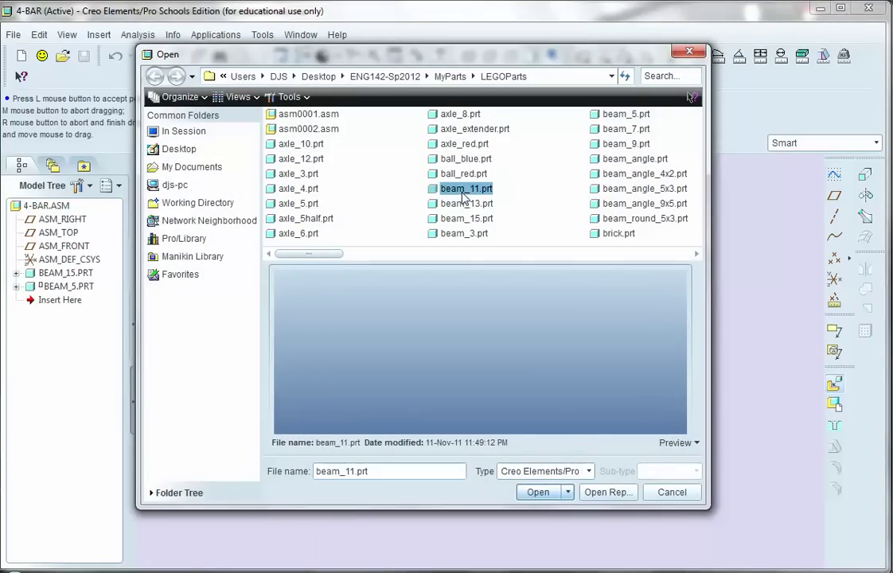
{"action": "left_click", "coordinate": [537, 491]}
Mate BEAM_11's face against the long grey beam's face.
{"action": "left_click", "coordinate": [398, 293]}
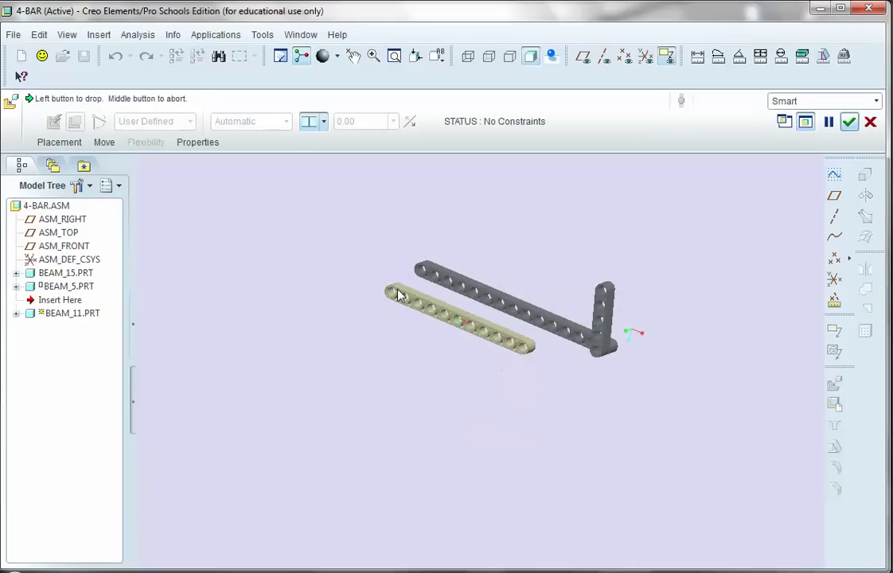
{"action": "scroll", "coordinate": [430, 284], "scroll_direction": "up", "scroll_amount": 6}
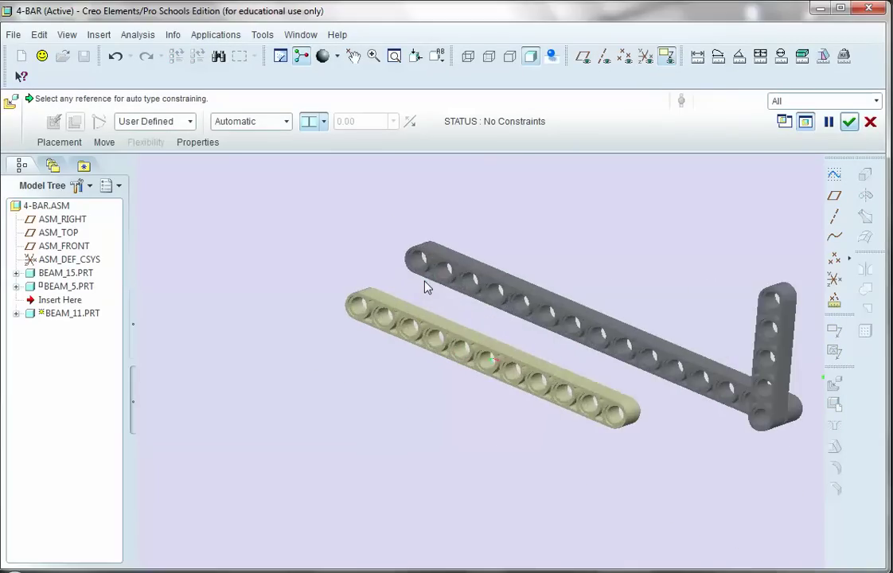
{"action": "scroll", "coordinate": [444, 279], "scroll_direction": "down", "scroll_amount": 4}
{"action": "left_click", "coordinate": [445, 282]}
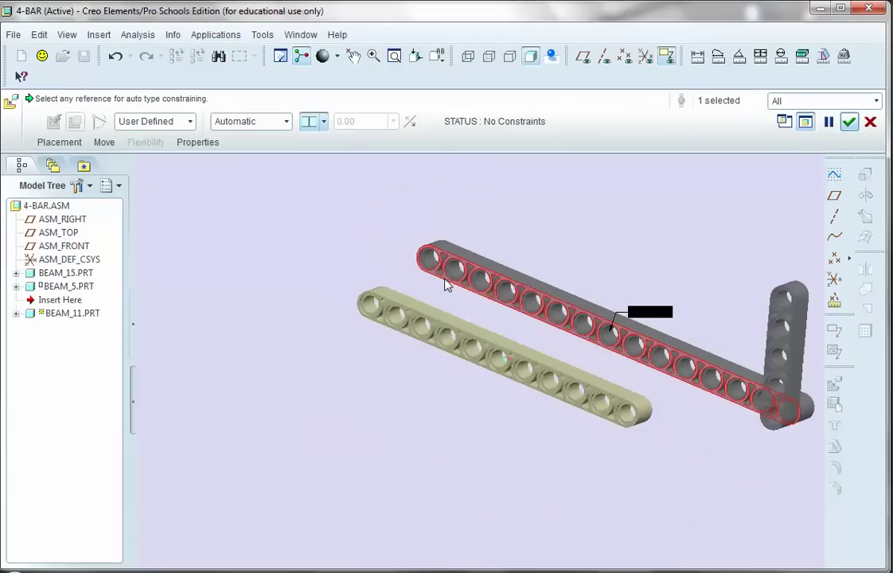
{"action": "middle_click_drag", "start_coordinate": [446, 285], "coordinate": [398, 355]}
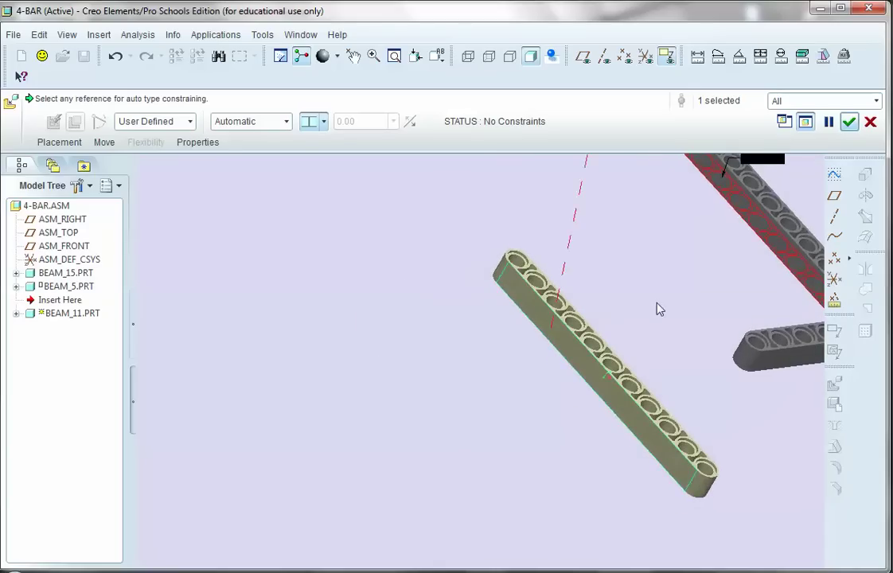
{"action": "scroll", "coordinate": [568, 292], "scroll_direction": "up", "scroll_amount": 5}
{"action": "right_click_drag", "start_coordinate": [554, 292], "coordinate": [520, 311], "text": "ctrl+alt"}
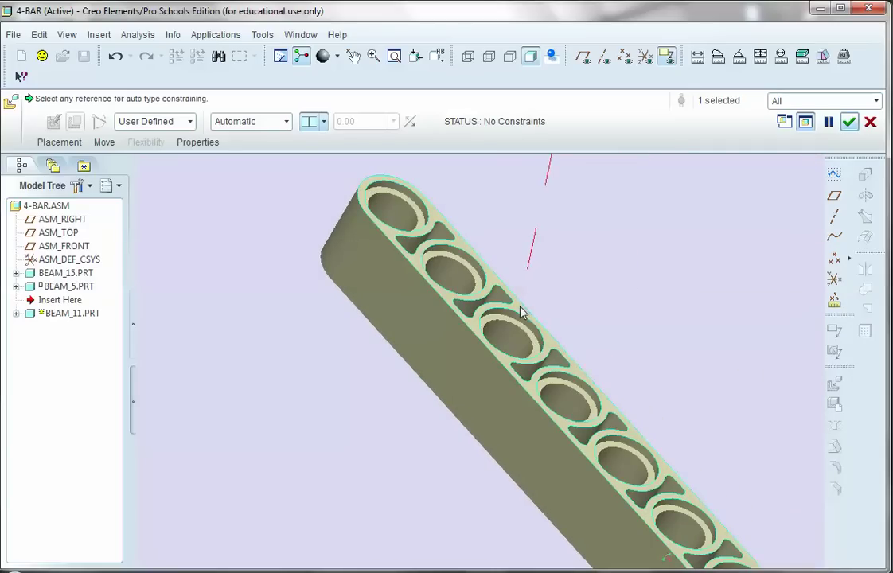
{"action": "left_click", "coordinate": [518, 306]}
{"action": "scroll", "coordinate": [432, 343], "scroll_direction": "down", "scroll_amount": 3}
{"action": "middle_click_drag", "start_coordinate": [432, 343], "coordinate": [447, 166]}
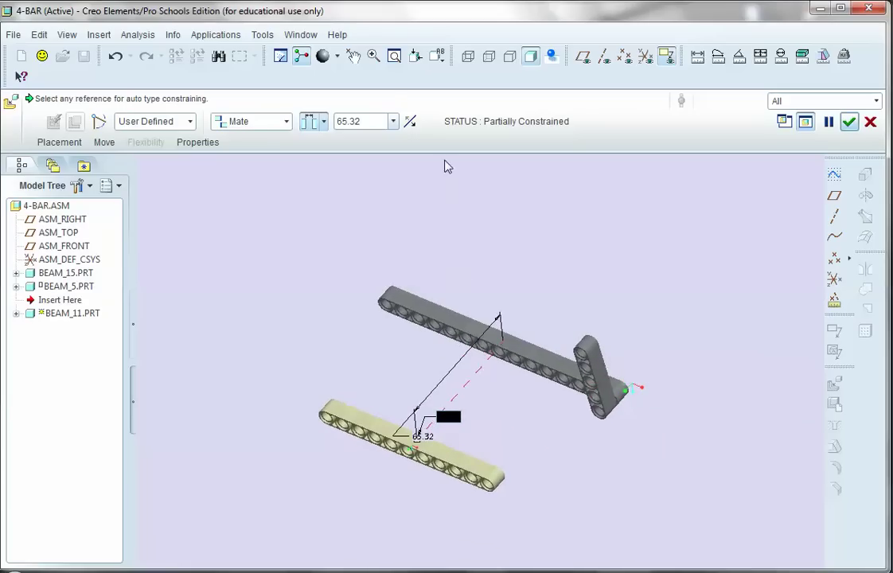
Set the mate offset to 1.00 and turn on datum axis display.
{"action": "double_click", "coordinate": [382, 121]}
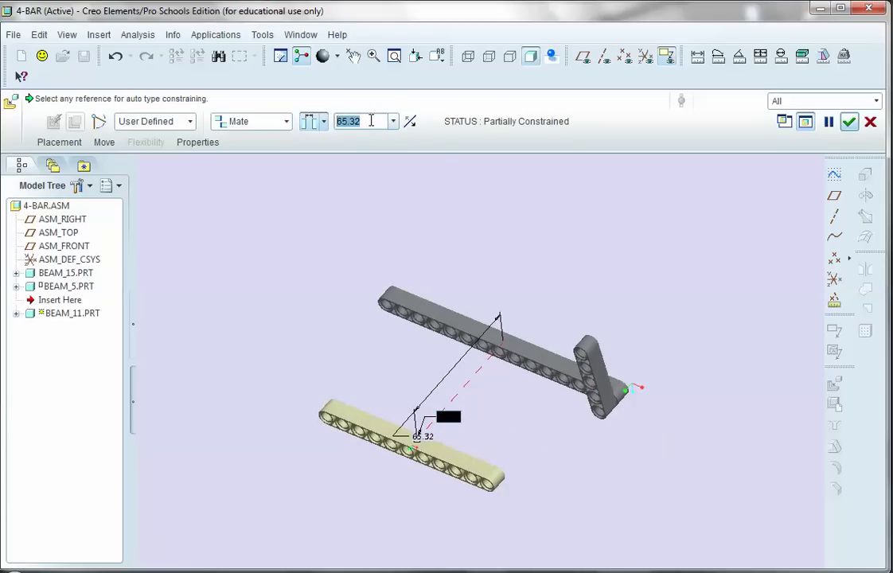
{"action": "type", "text": "1"}
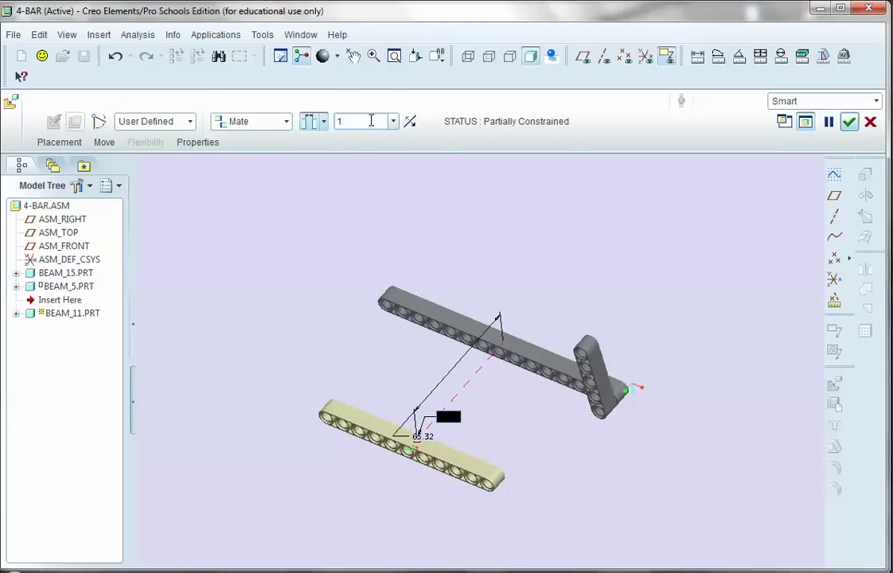
{"action": "key", "text": "Return"}
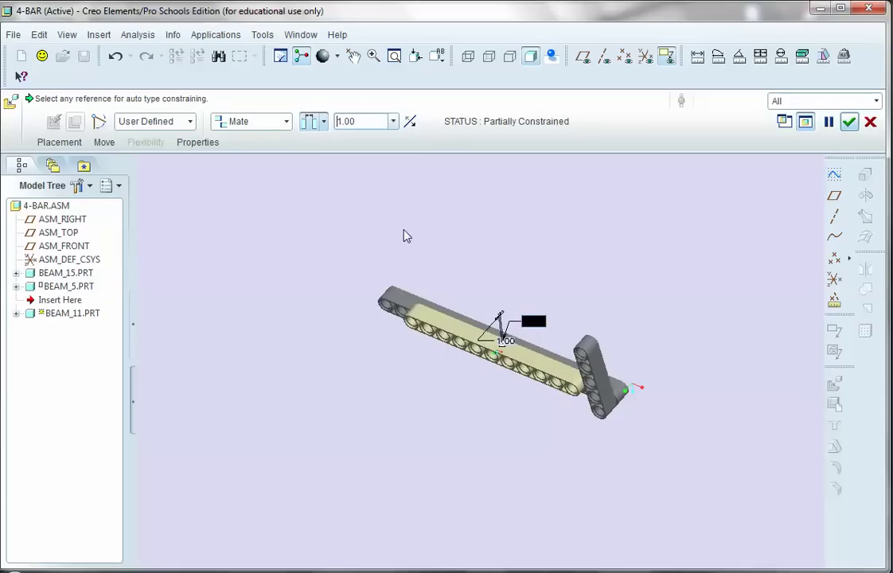
{"action": "middle_click_drag", "start_coordinate": [405, 233], "coordinate": [459, 216]}
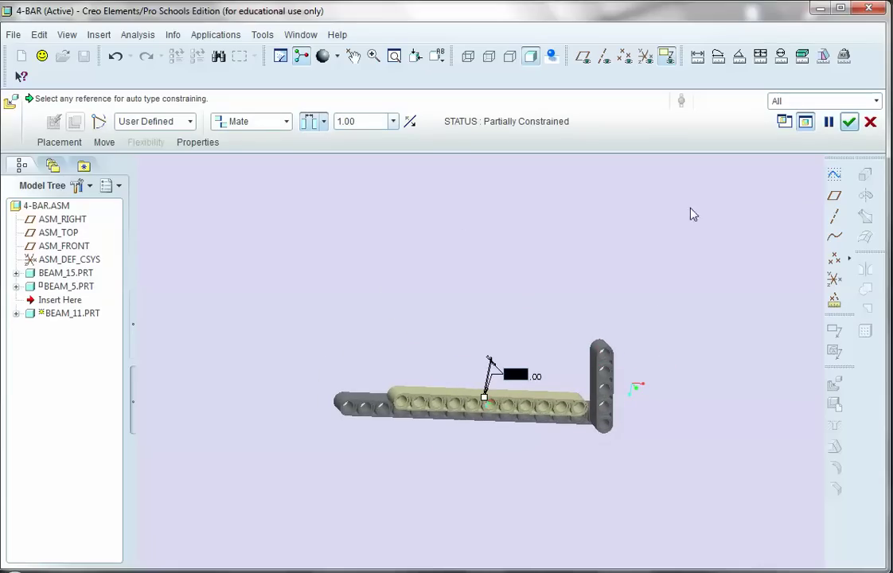
{"action": "scroll", "coordinate": [324, 418], "scroll_direction": "up", "scroll_amount": 5}
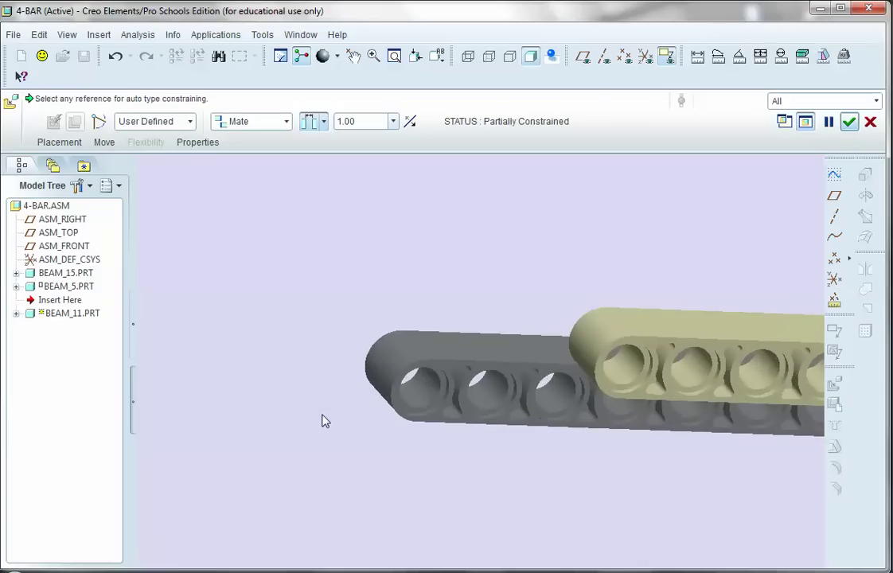
{"action": "left_click", "coordinate": [605, 57]}
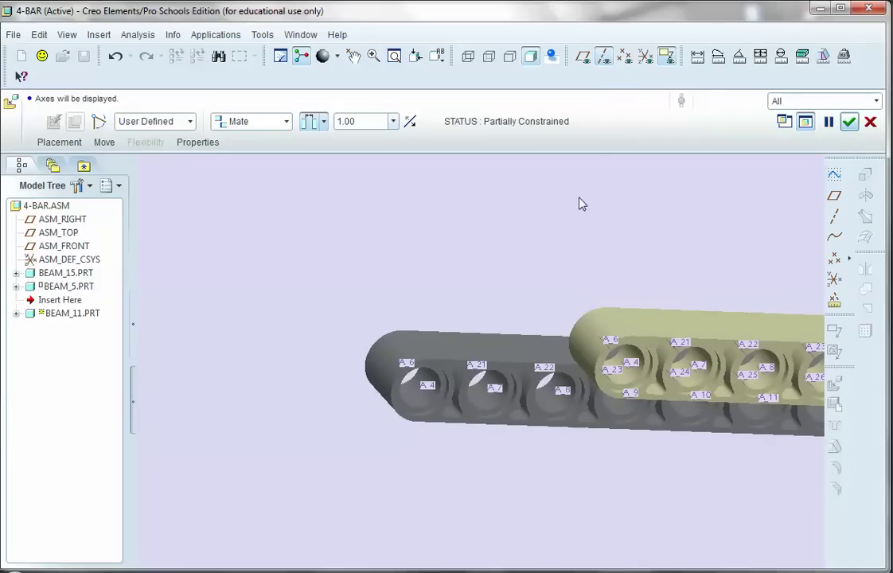
Align BEAM_11's axis A_4 with BEAM_15's axis A_4, review constraints, and accept placement.
{"action": "scroll", "coordinate": [606, 367], "scroll_direction": "up", "scroll_amount": 5}
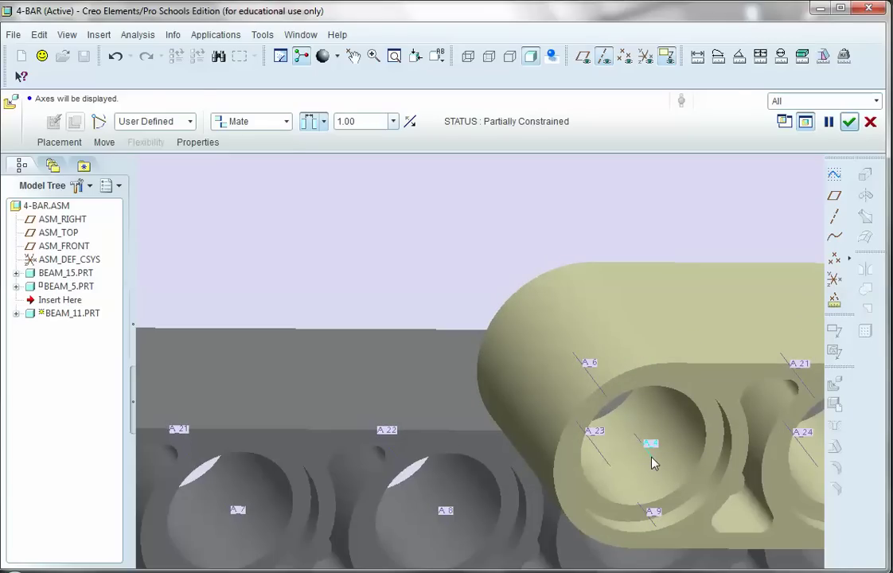
{"action": "left_click", "coordinate": [651, 463]}
{"action": "scroll", "coordinate": [652, 460], "scroll_direction": "down", "scroll_amount": 5}
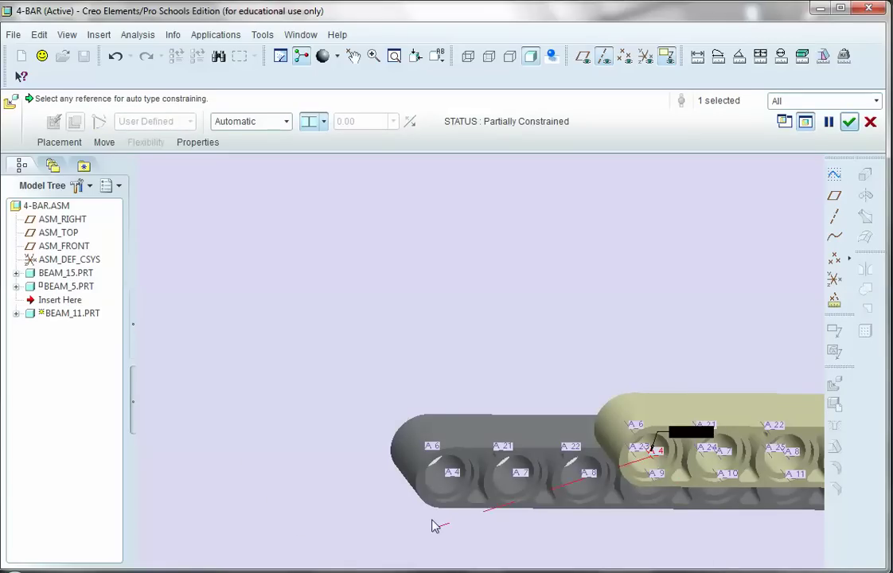
{"action": "scroll", "coordinate": [438, 519], "scroll_direction": "up", "scroll_amount": 6}
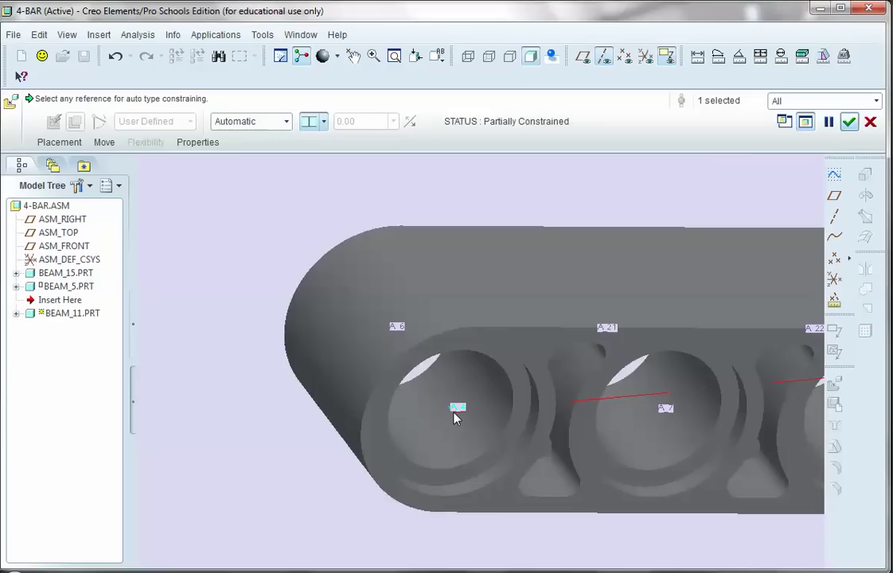
{"action": "middle_click_drag", "start_coordinate": [454, 423], "coordinate": [388, 389]}
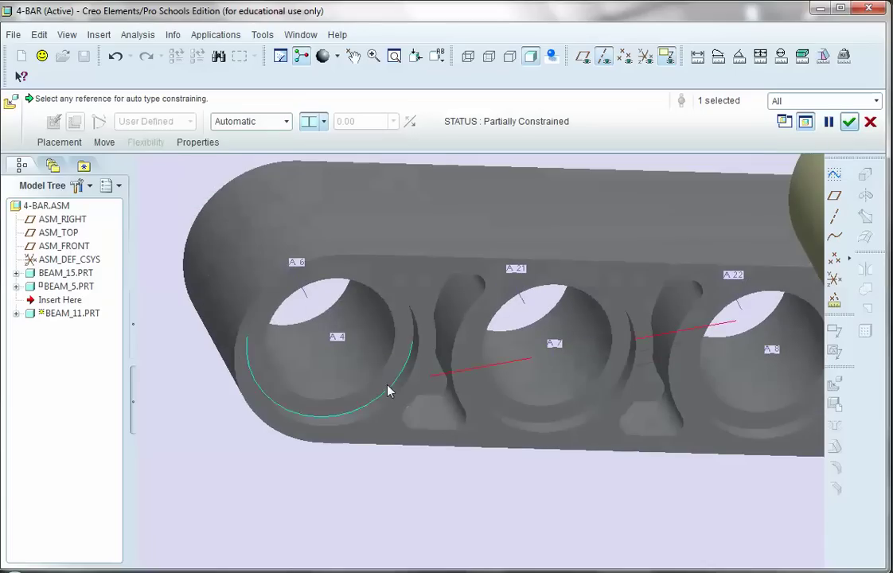
{"action": "left_click", "coordinate": [334, 352]}
{"action": "scroll", "coordinate": [272, 351], "scroll_direction": "down", "scroll_amount": 4}
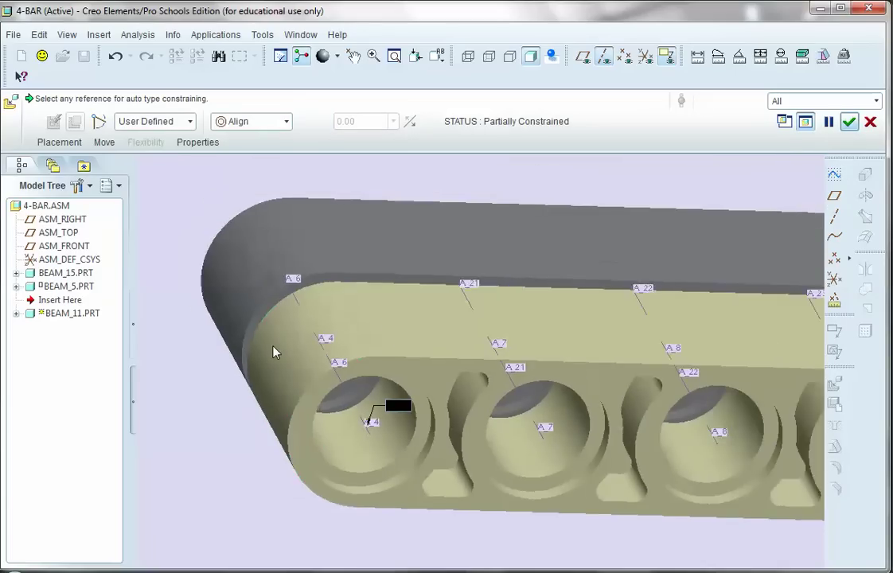
{"action": "middle_click_drag", "start_coordinate": [272, 351], "coordinate": [242, 333]}
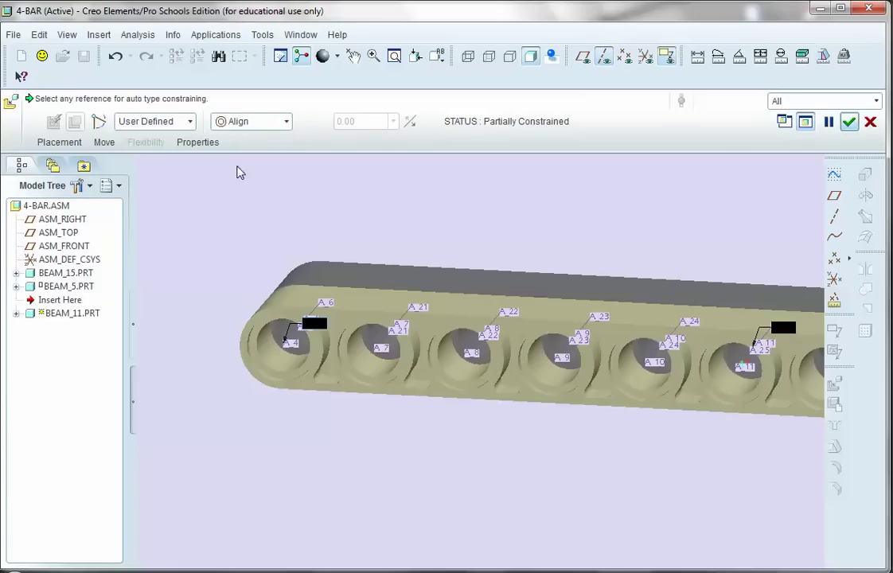
{"action": "scroll", "coordinate": [242, 230], "scroll_direction": "down", "scroll_amount": 5}
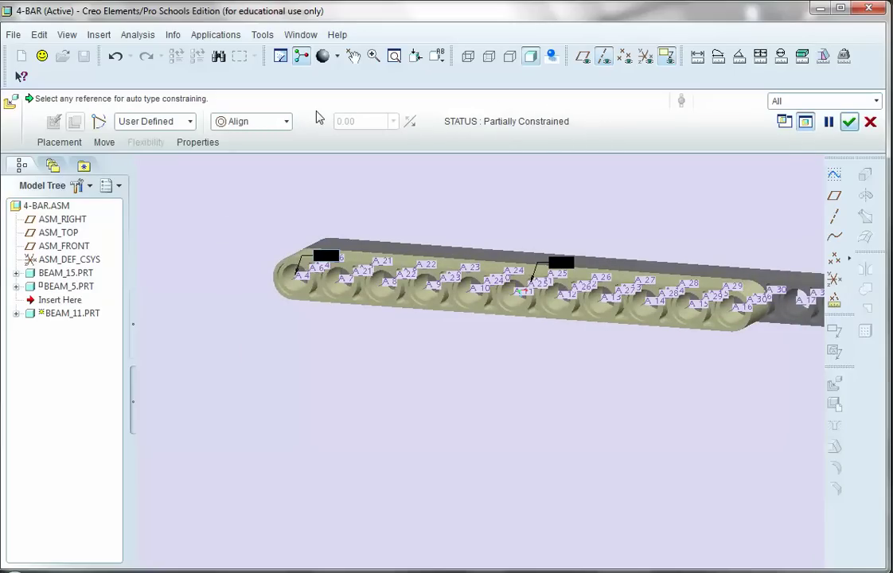
{"action": "left_click", "coordinate": [59, 142]}
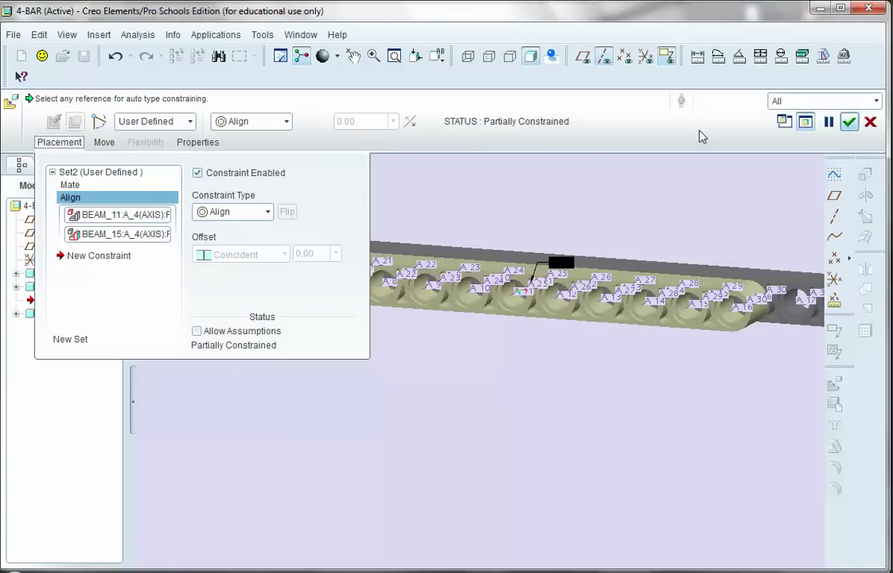
{"action": "left_click", "coordinate": [849, 121]}
Hide the datum axes and drag BEAM_11 upright on its pin, forming an open U.
{"action": "scroll", "coordinate": [579, 344], "scroll_direction": "down", "scroll_amount": 5}
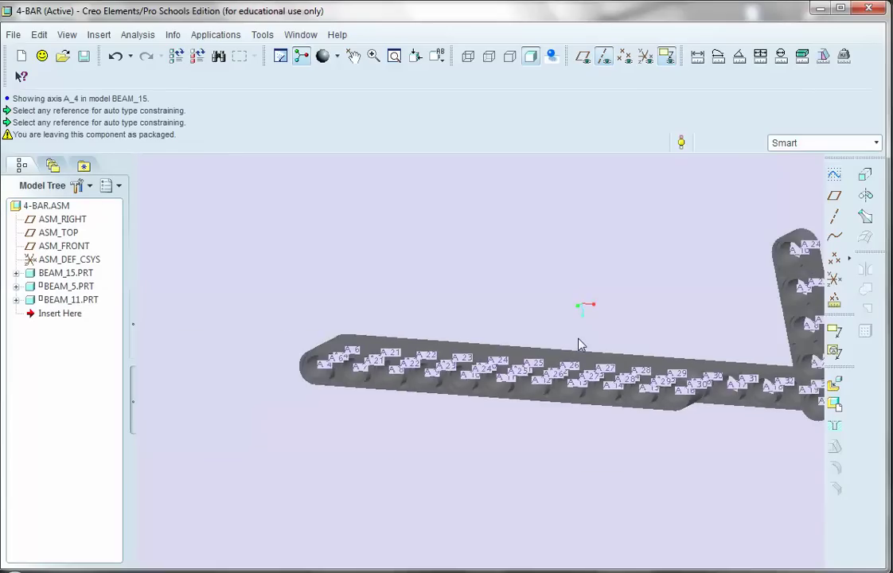
{"action": "left_click", "coordinate": [603, 57]}
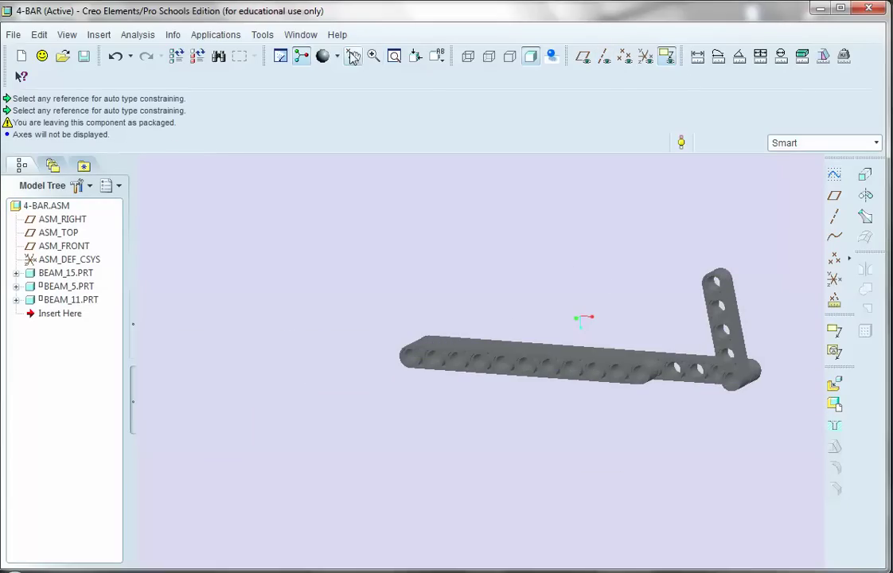
{"action": "left_click", "coordinate": [301, 56]}
{"action": "left_click", "coordinate": [597, 382]}
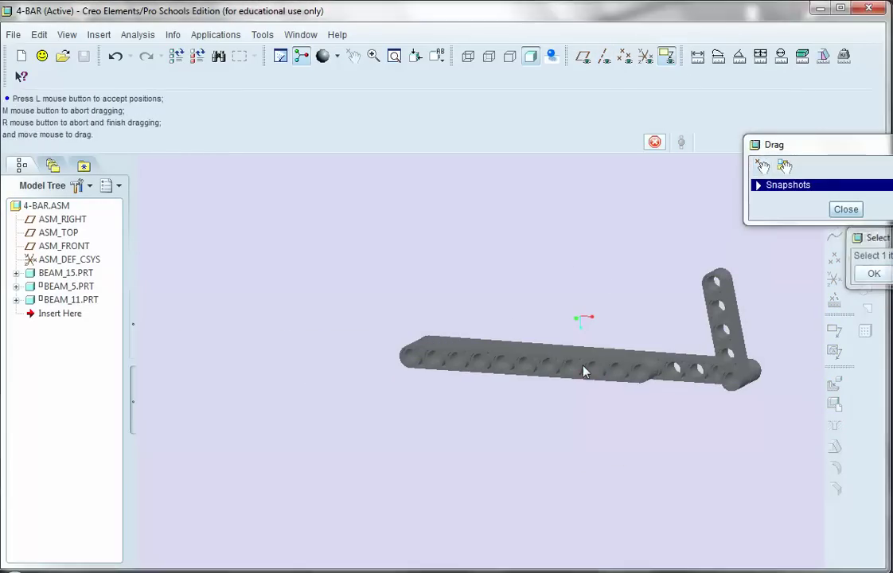
{"action": "left_click", "coordinate": [437, 237]}
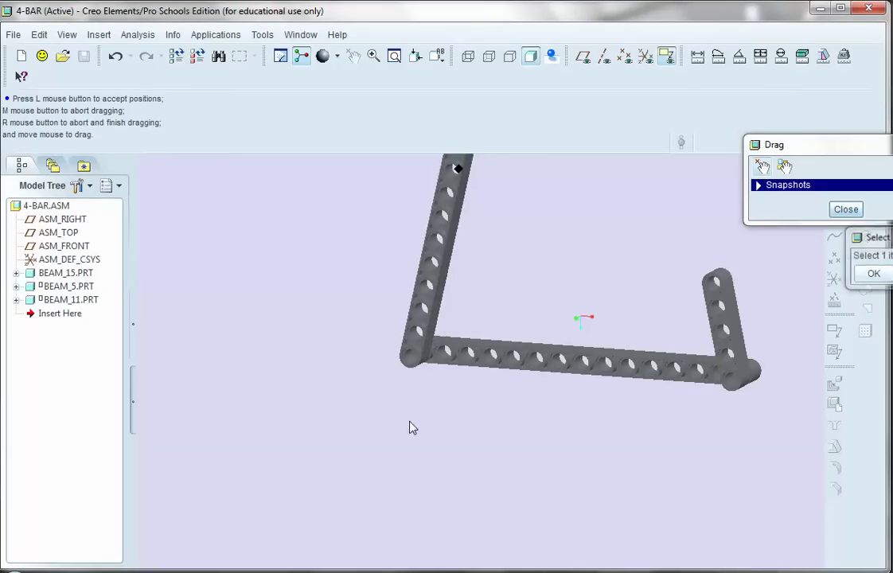
{"action": "scroll", "coordinate": [411, 425], "scroll_direction": "up", "scroll_amount": 3}
{"action": "scroll", "coordinate": [545, 454], "scroll_direction": "down", "scroll_amount": 2}
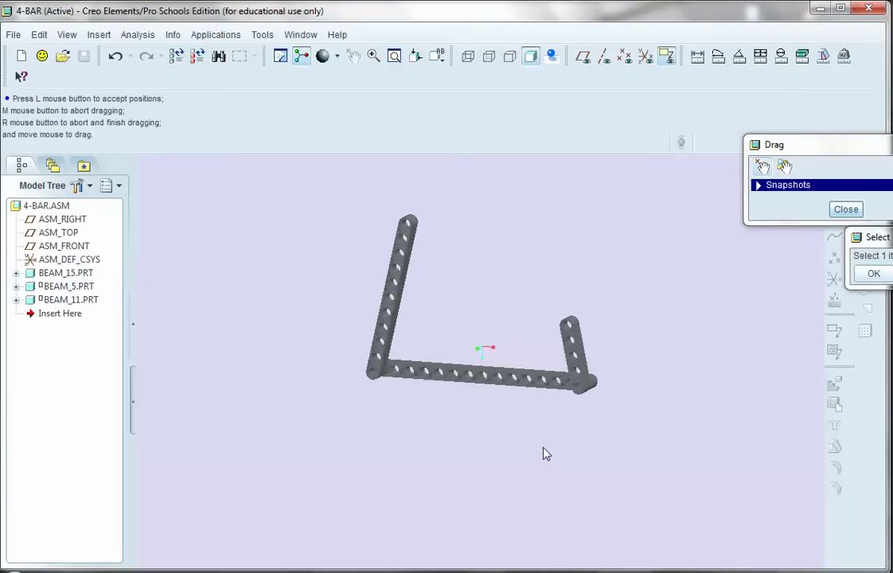
{"action": "left_click", "coordinate": [876, 273]}
{"action": "left_click", "coordinate": [844, 210]}
{"action": "middle_click_drag", "start_coordinate": [585, 384], "coordinate": [606, 337]}
{"action": "scroll", "coordinate": [599, 246], "scroll_direction": "down", "scroll_amount": 2}
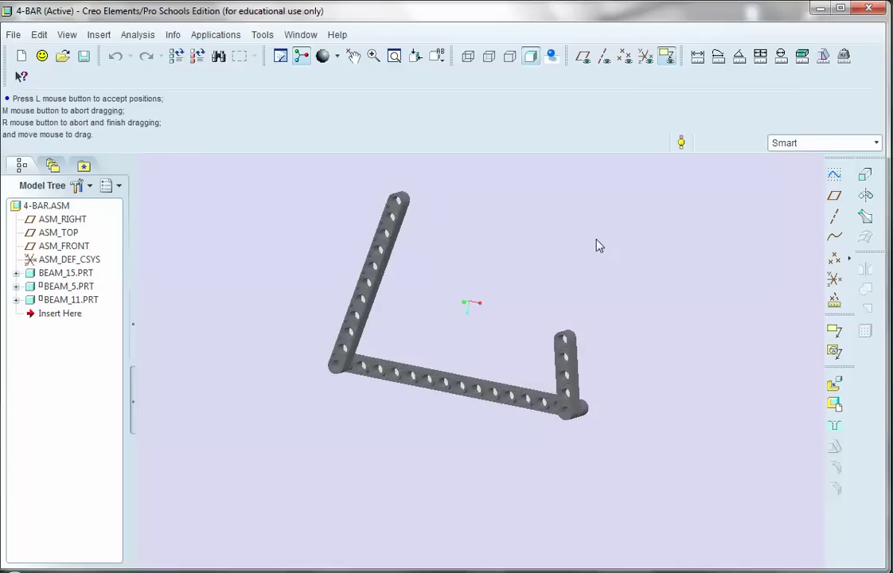
{"action": "scroll", "coordinate": [599, 246], "scroll_direction": "down", "scroll_amount": 2}
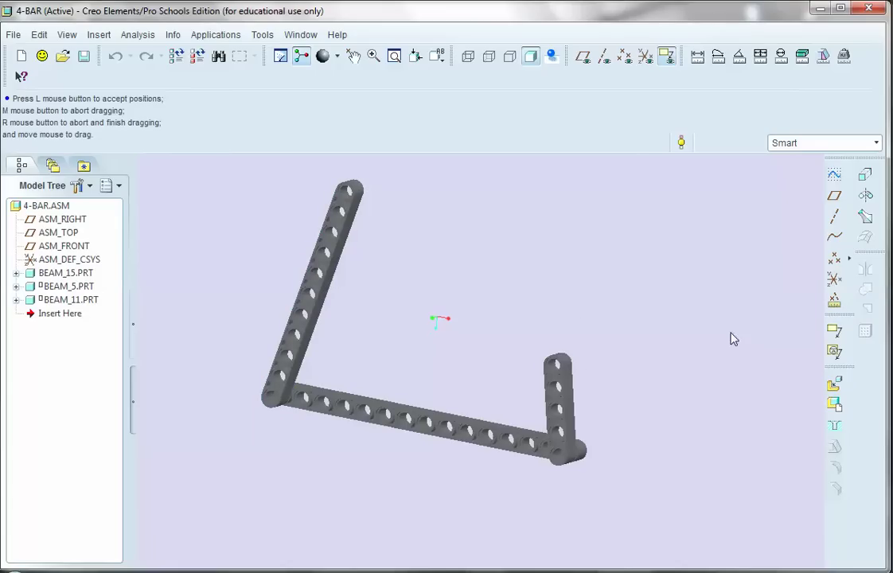
Bring another beam_15.prt into the assembly.
{"action": "left_click", "coordinate": [834, 385]}
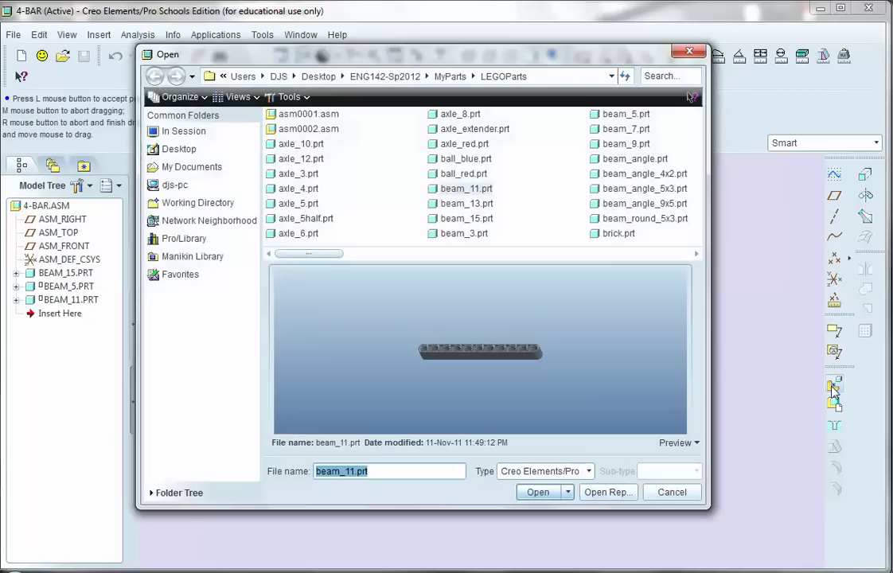
{"action": "left_click", "coordinate": [469, 218]}
{"action": "left_click", "coordinate": [538, 492]}
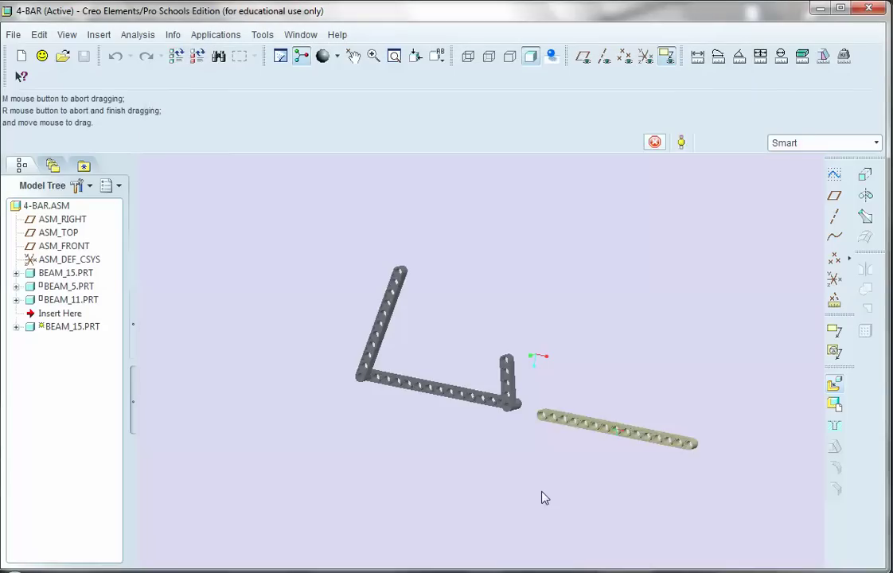
{"action": "left_click", "coordinate": [362, 297]}
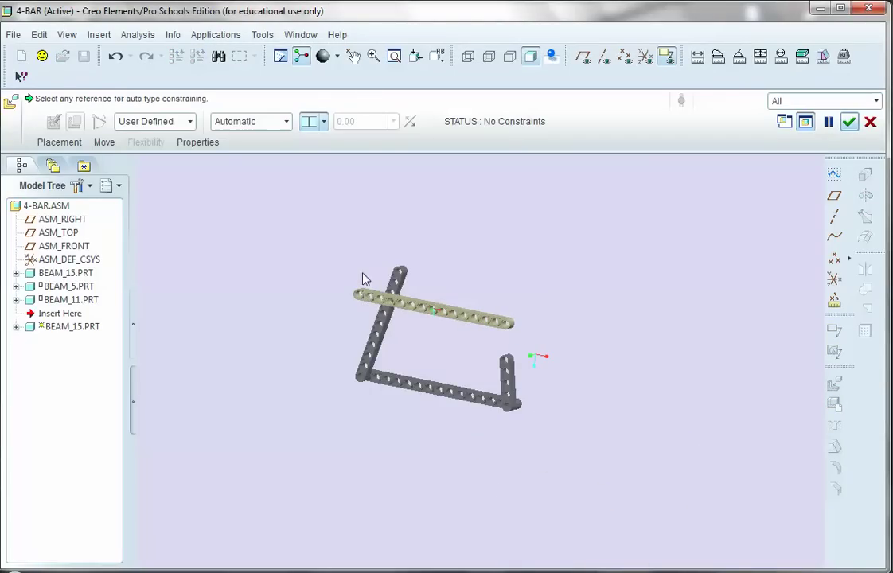
Mate the new beam's front face to the upright beam's face at a 1.00 offset.
{"action": "scroll", "coordinate": [374, 280], "scroll_direction": "up", "scroll_amount": 5}
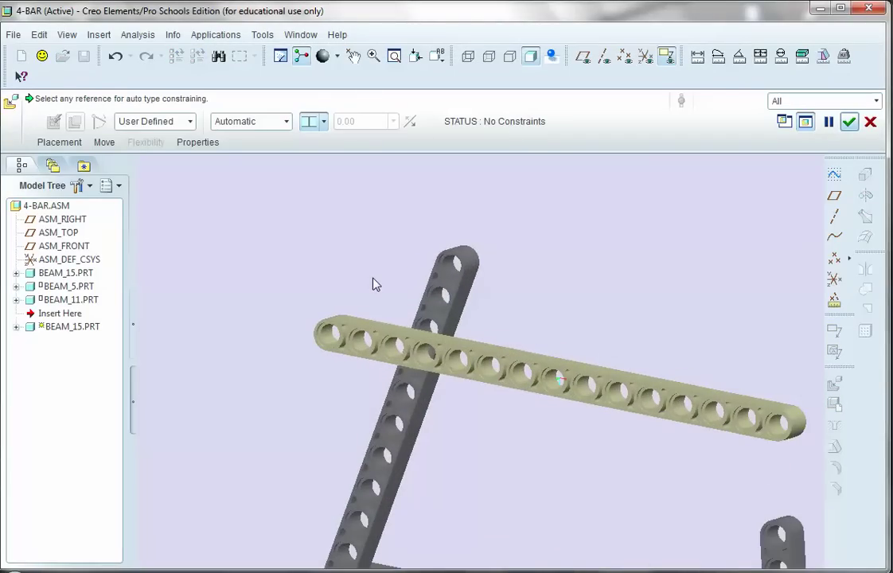
{"action": "scroll", "coordinate": [375, 283], "scroll_direction": "up", "scroll_amount": 2}
{"action": "scroll", "coordinate": [347, 358], "scroll_direction": "up", "scroll_amount": 3}
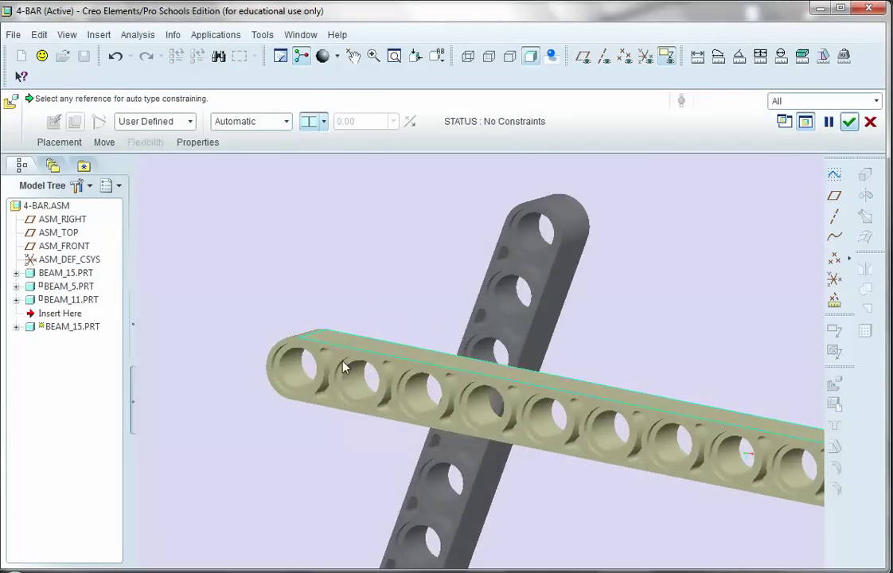
{"action": "left_click", "coordinate": [353, 397]}
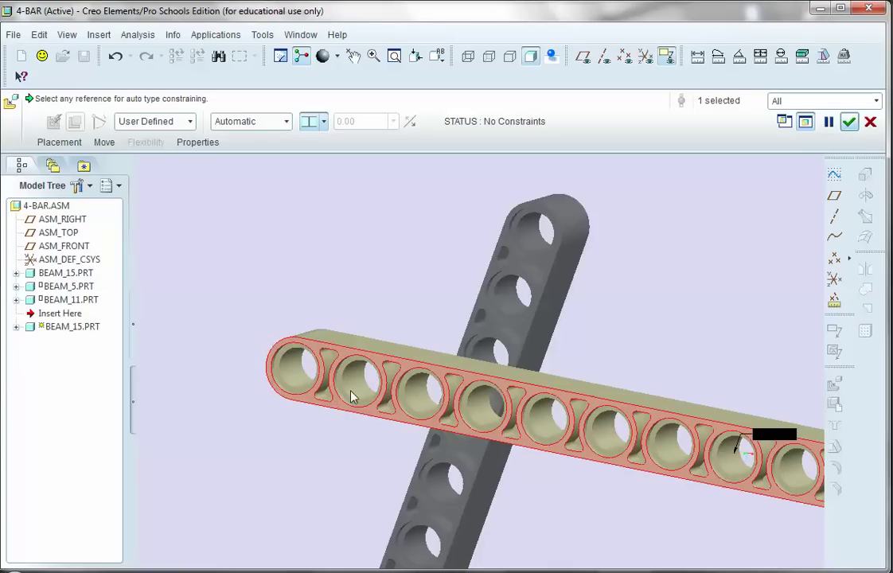
{"action": "left_click", "coordinate": [549, 273]}
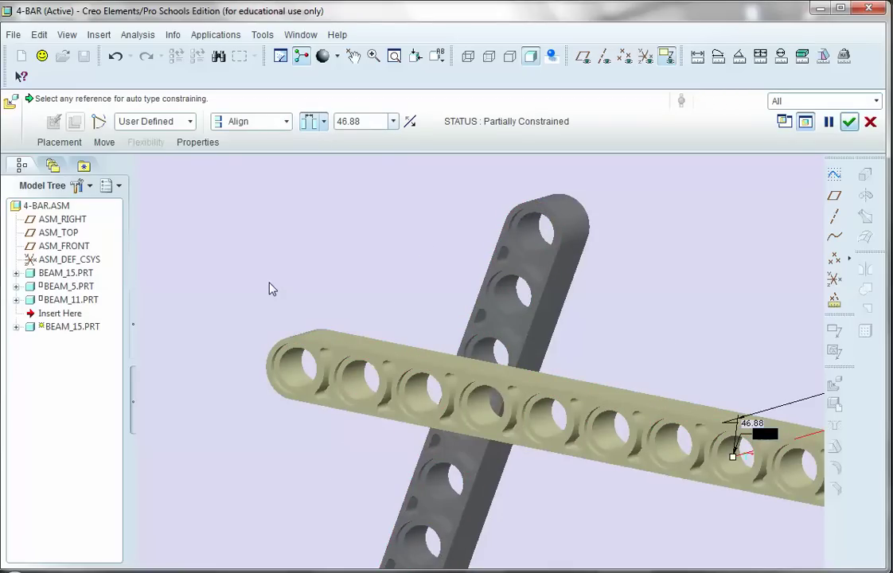
{"action": "scroll", "coordinate": [271, 294], "scroll_direction": "up", "scroll_amount": 3}
{"action": "mouse_move", "coordinate": [271, 297]}
{"action": "middle_mouse_down"}
{"action": "mouse_move", "coordinate": [216, 297]}
{"action": "mouse_move", "coordinate": [267, 308]}
{"action": "middle_mouse_up"}
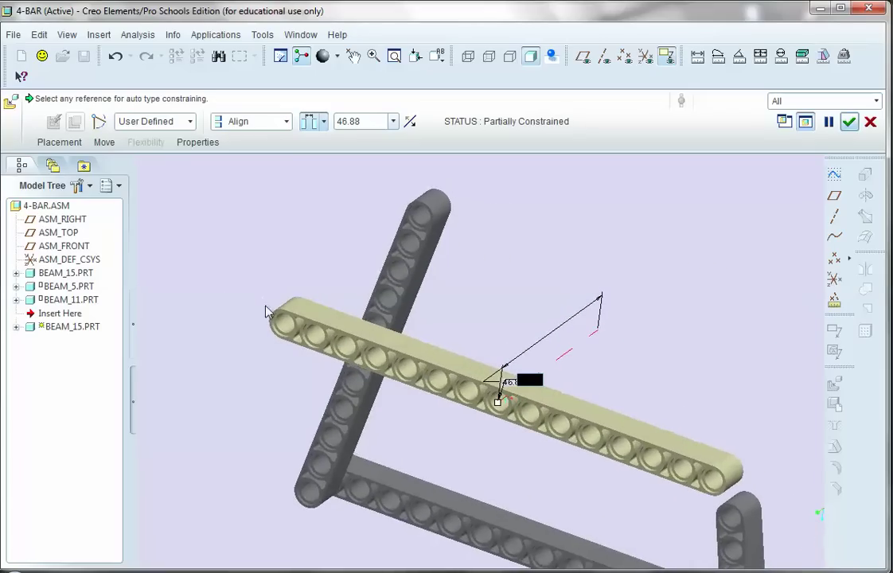
{"action": "left_click", "coordinate": [287, 122]}
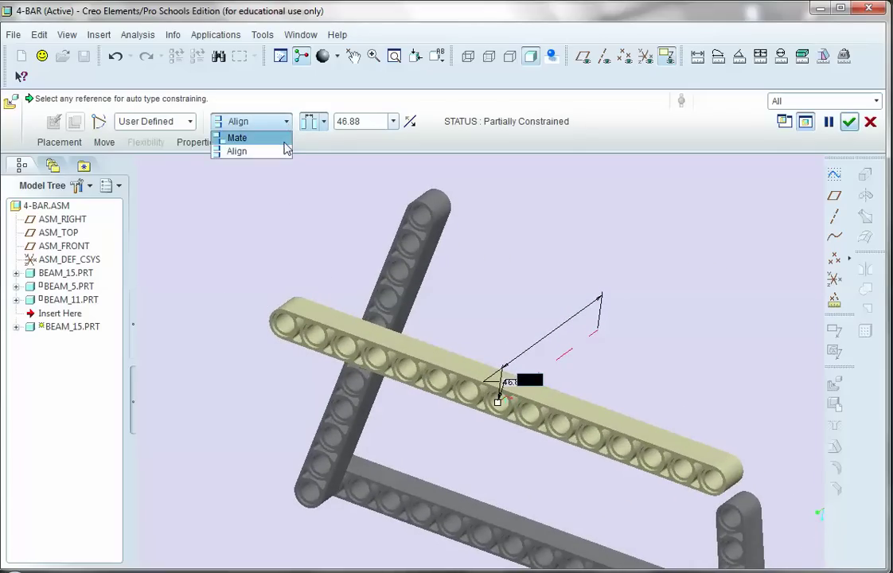
{"action": "left_click", "coordinate": [284, 142]}
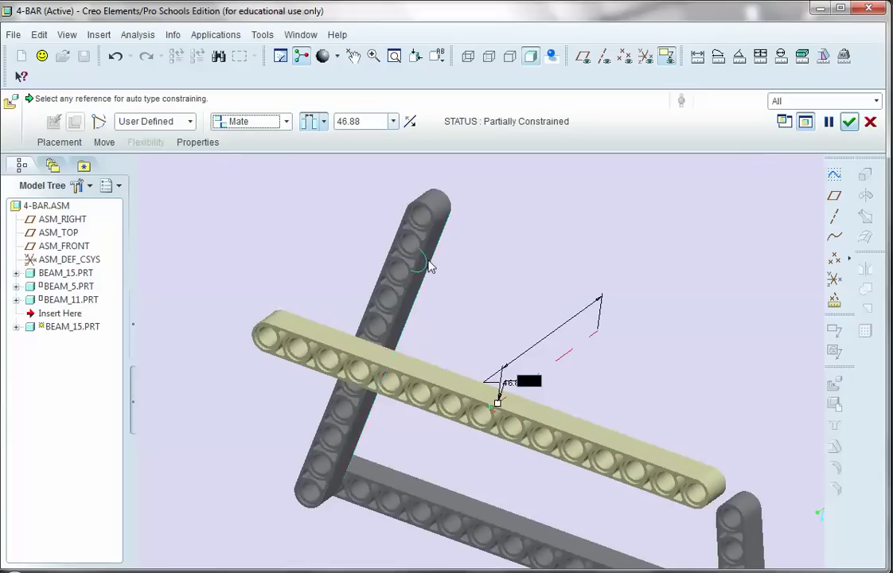
{"action": "double_click", "coordinate": [376, 125]}
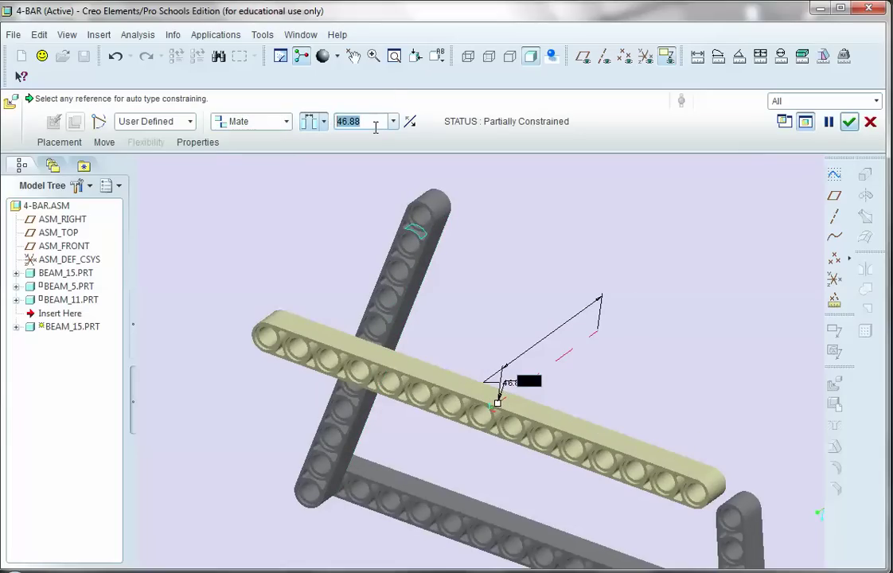
{"action": "type", "text": "1"}
{"action": "key", "text": "Return"}
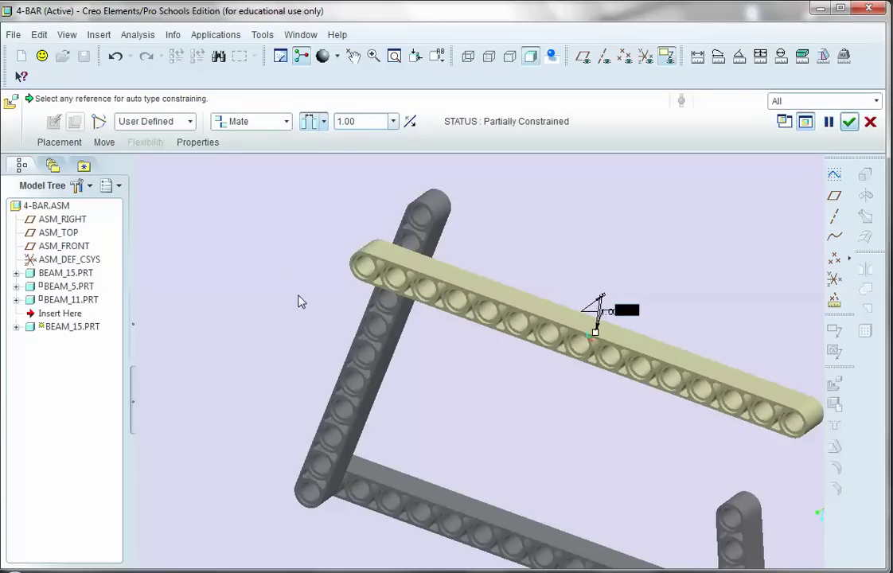
Insert the new beam's end hole onto the upright beam's end hole.
{"action": "scroll", "coordinate": [296, 301], "scroll_direction": "up", "scroll_amount": 2}
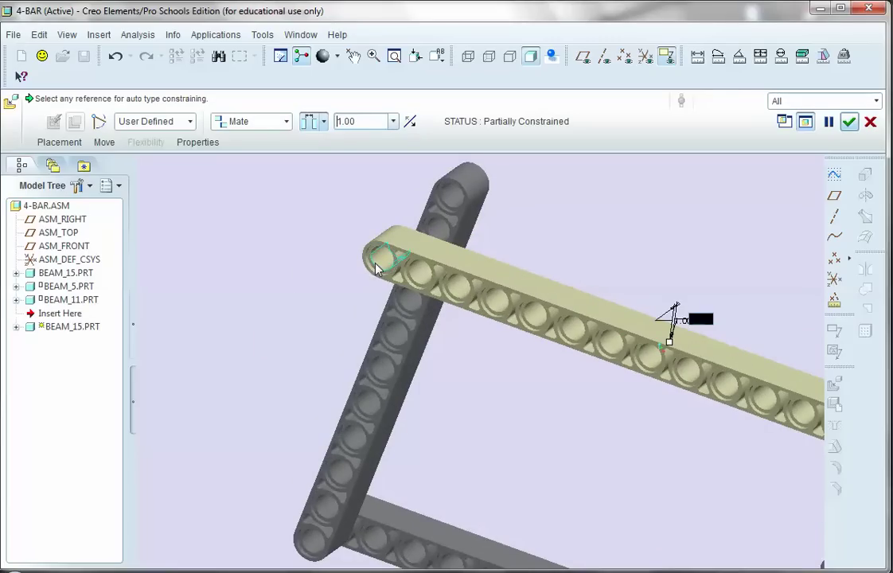
{"action": "left_click", "coordinate": [379, 257]}
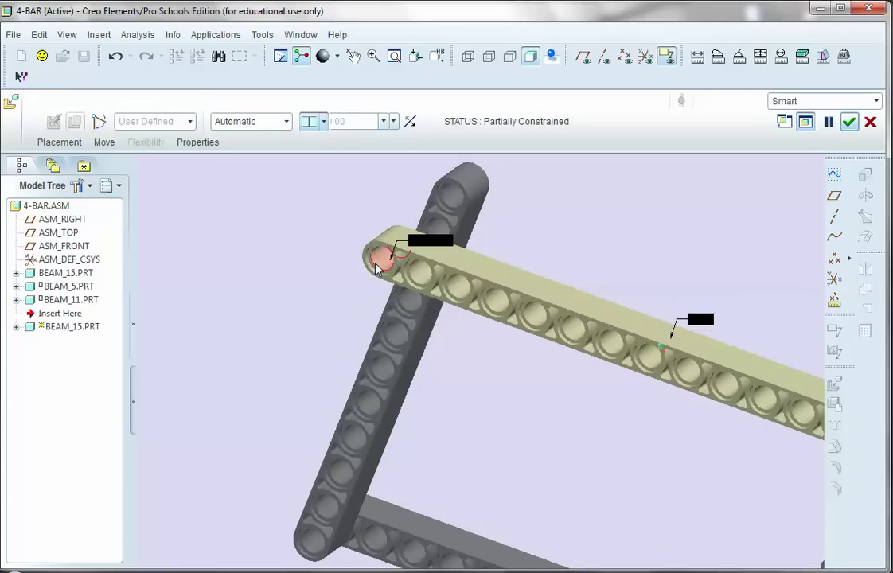
{"action": "left_click", "coordinate": [452, 207]}
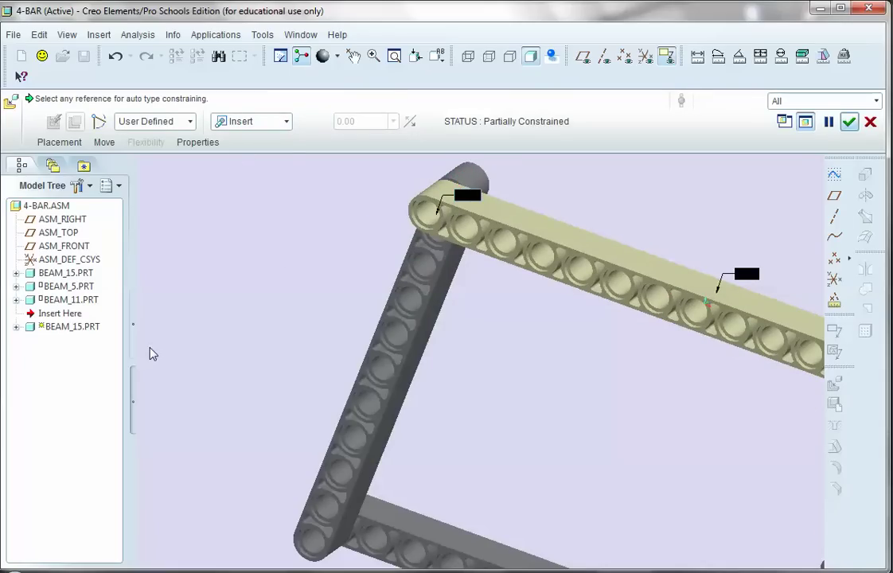
{"action": "scroll", "coordinate": [153, 353], "scroll_direction": "up", "scroll_amount": 3}
{"action": "middle_click_drag", "start_coordinate": [422, 410], "coordinate": [511, 420]}
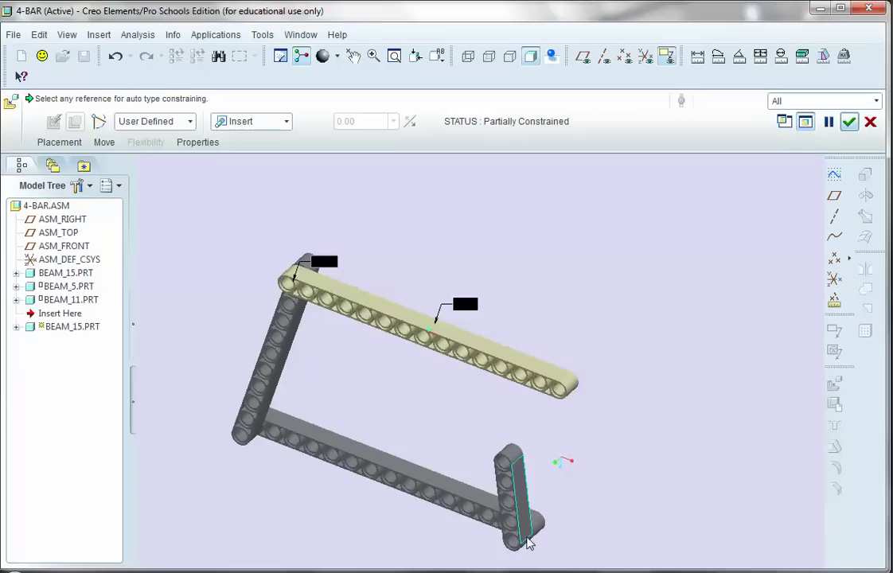
{"action": "scroll", "coordinate": [506, 553], "scroll_direction": "down", "scroll_amount": 4}
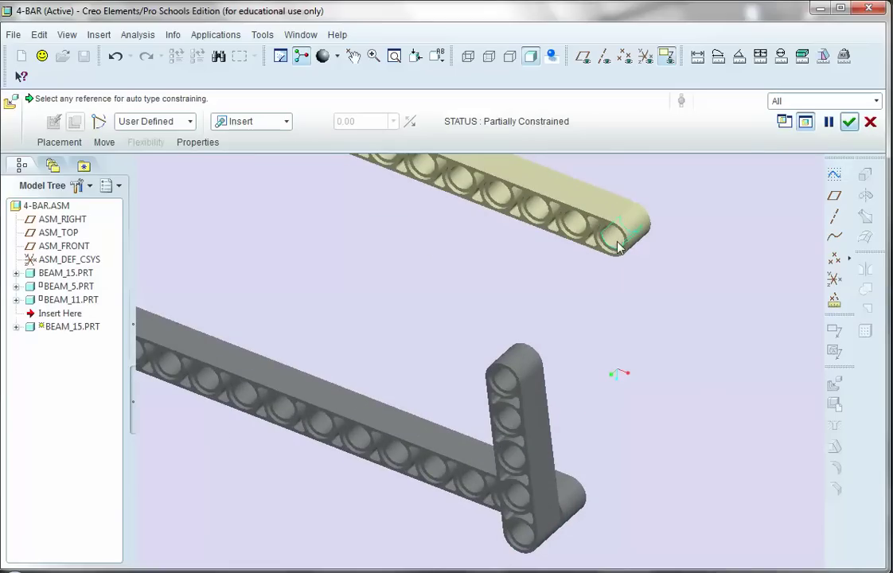
Insert the tan beam's other end hole into the short link's top hole and finish placement.
{"action": "left_click", "coordinate": [619, 248]}
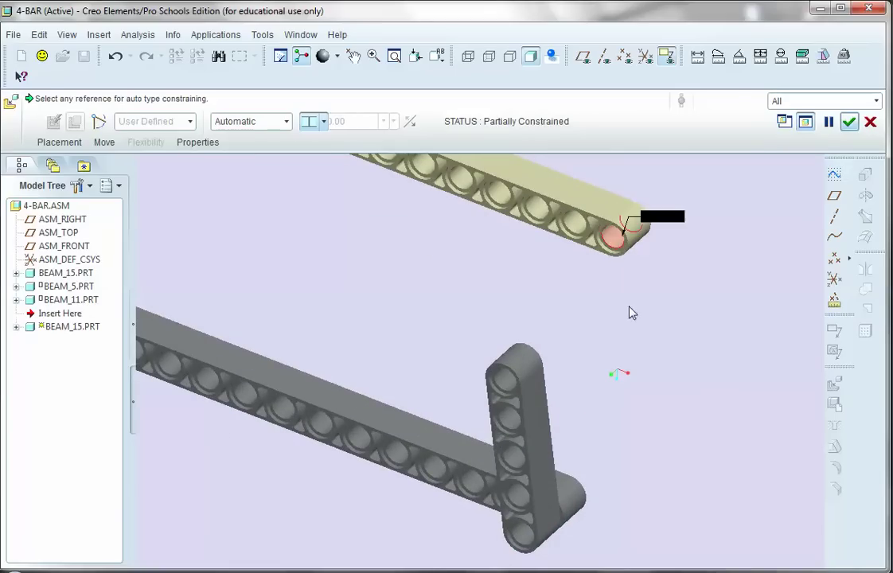
{"action": "left_click", "coordinate": [511, 392]}
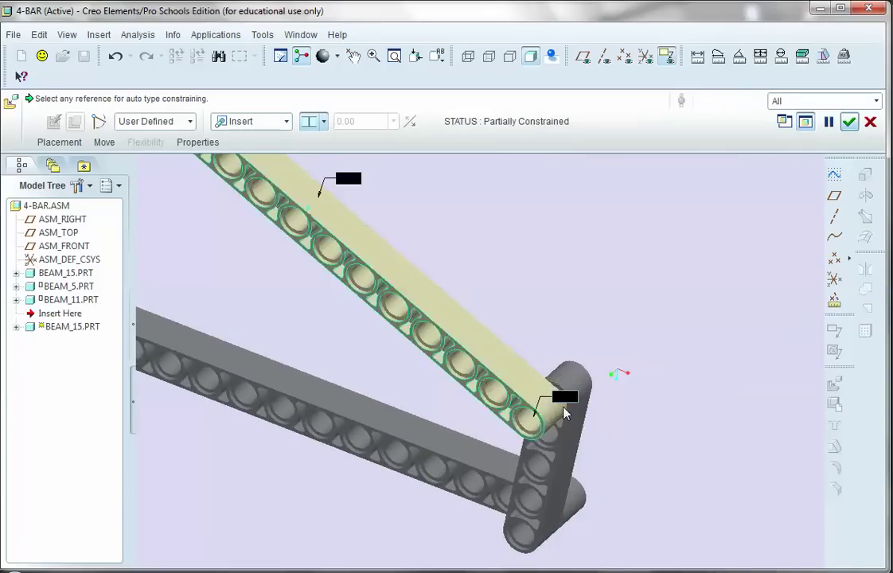
{"action": "scroll", "coordinate": [609, 425], "scroll_direction": "up", "scroll_amount": 3}
{"action": "middle_click_drag", "start_coordinate": [606, 431], "coordinate": [608, 402]}
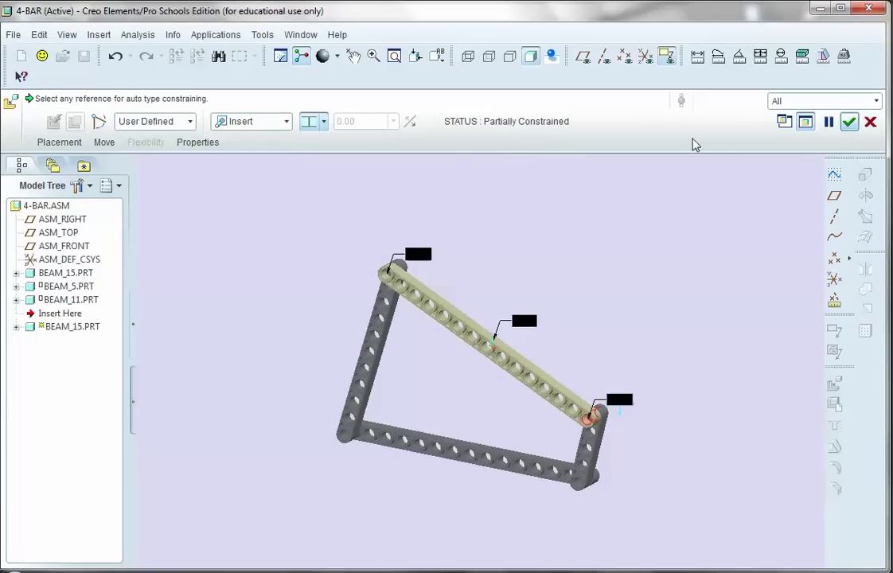
{"action": "left_click", "coordinate": [849, 121]}
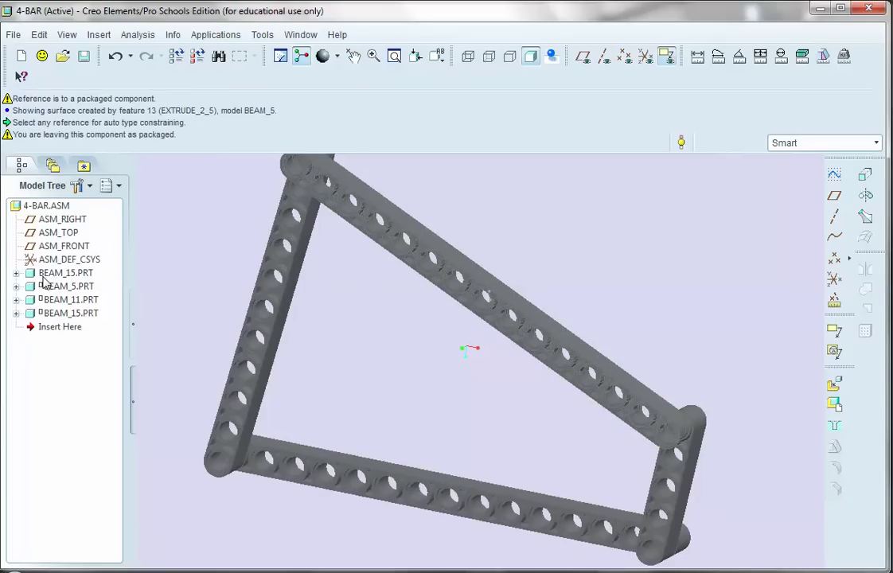
{"action": "left_click", "coordinate": [50, 273]}
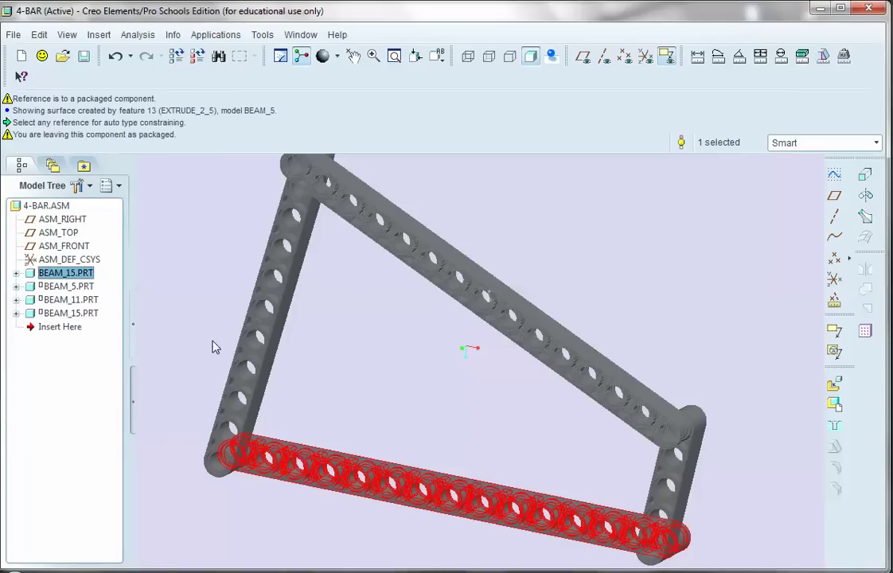
Clear the selection and drag the short right link to a new linkage position.
{"action": "scroll", "coordinate": [463, 409], "scroll_direction": "down", "scroll_amount": 2}
{"action": "left_click", "coordinate": [375, 521]}
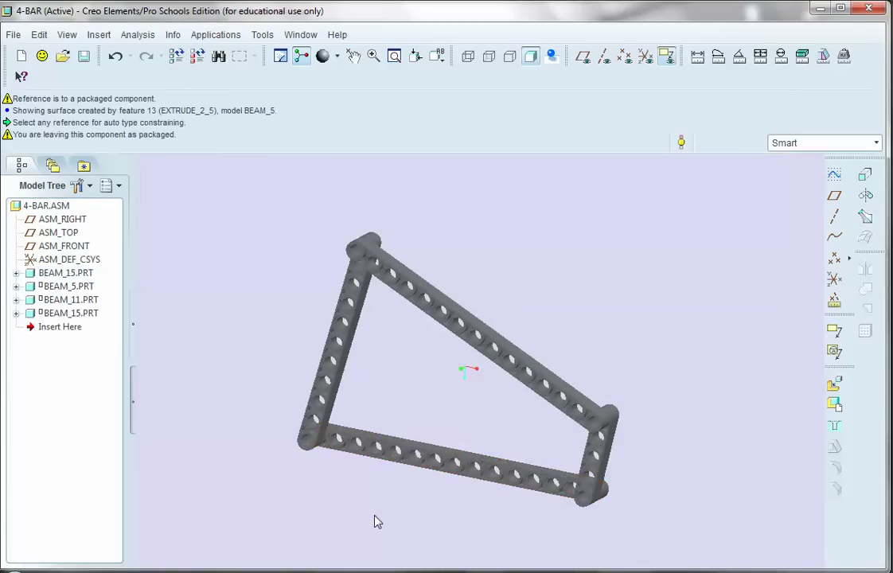
{"action": "scroll", "coordinate": [380, 499], "scroll_direction": "down", "scroll_amount": 1}
{"action": "scroll", "coordinate": [376, 529], "scroll_direction": "up", "scroll_amount": 1}
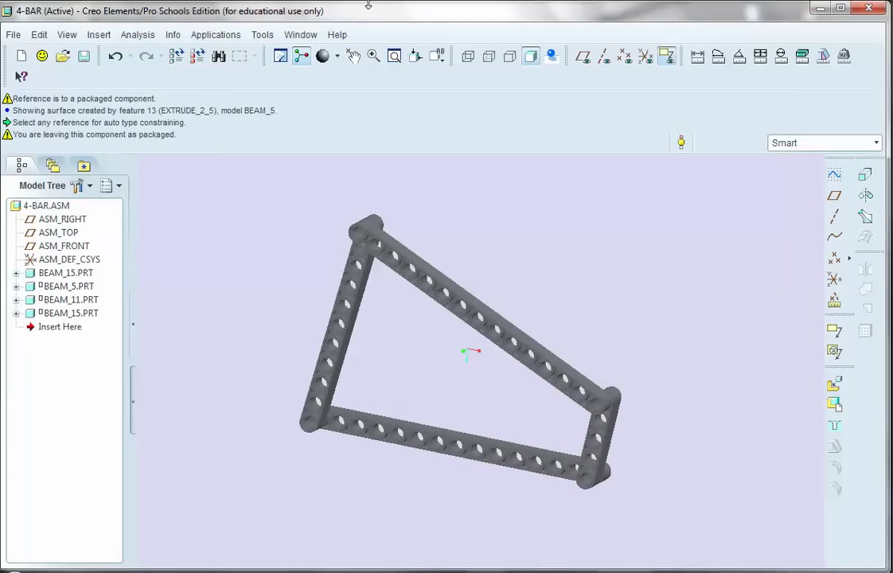
{"action": "left_click", "coordinate": [352, 55]}
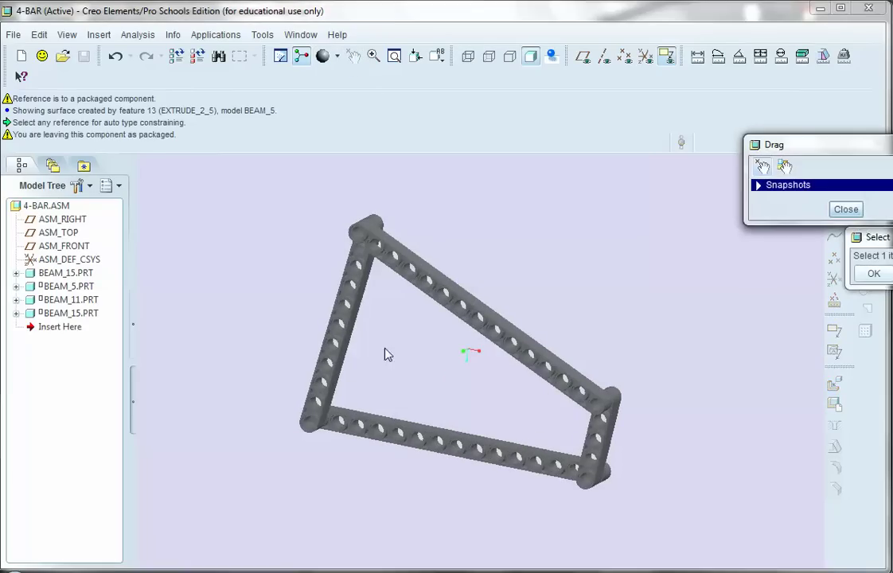
{"action": "left_click", "coordinate": [609, 442]}
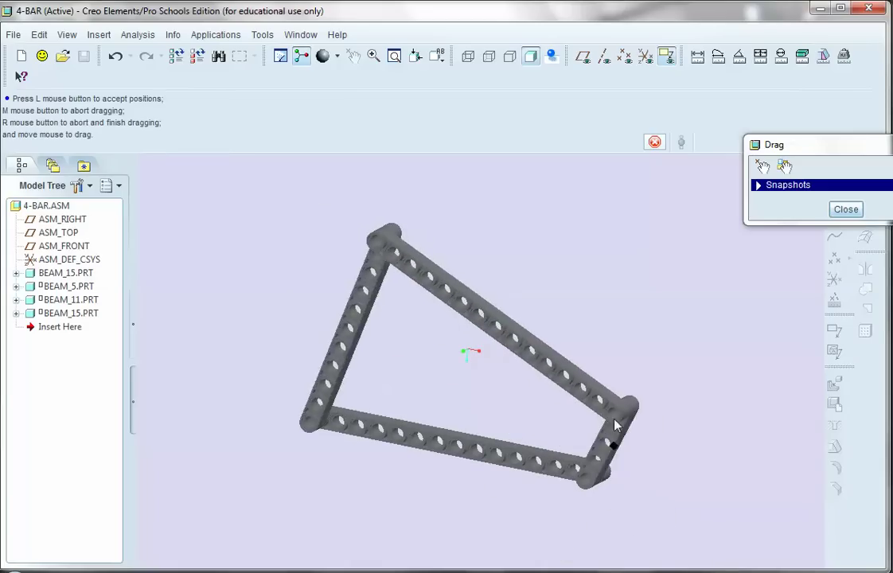
{"action": "left_click", "coordinate": [575, 430]}
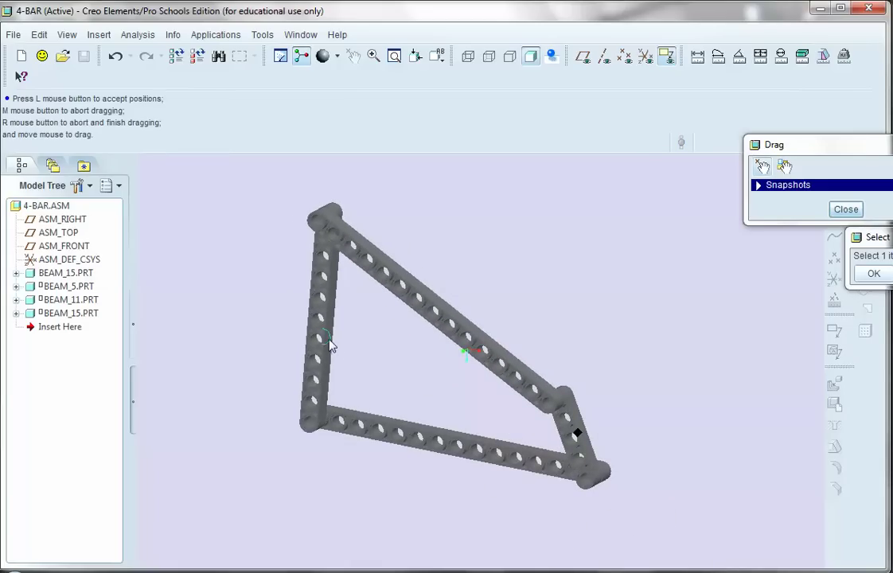
Swing the linkage further by the left beam and beam ends, settling an open pose.
{"action": "left_click", "coordinate": [327, 345]}
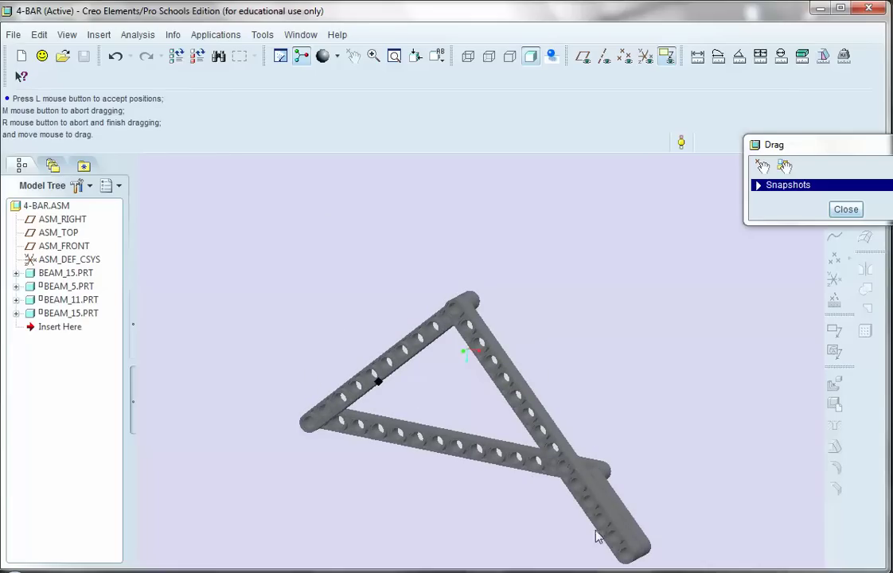
{"action": "left_click", "coordinate": [619, 538]}
{"action": "left_click", "coordinate": [618, 531]}
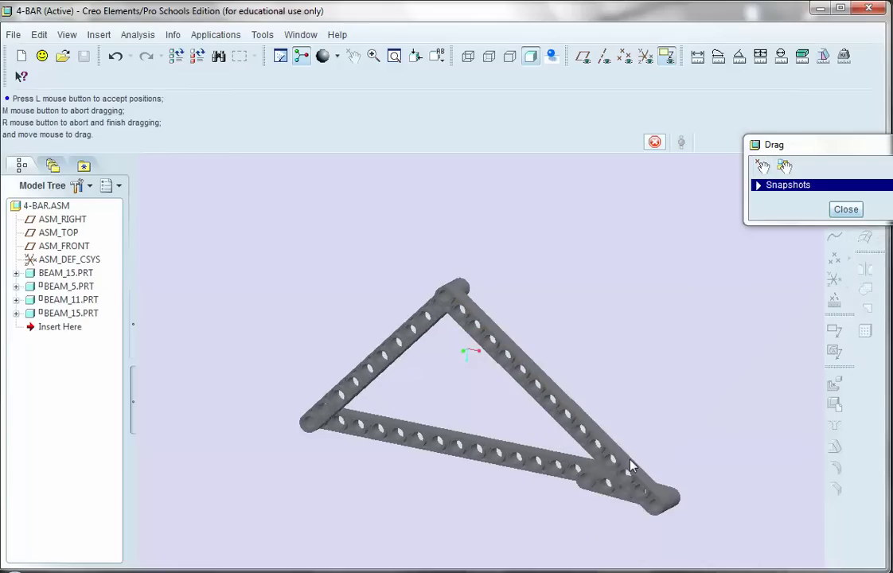
{"action": "left_click", "coordinate": [561, 404]}
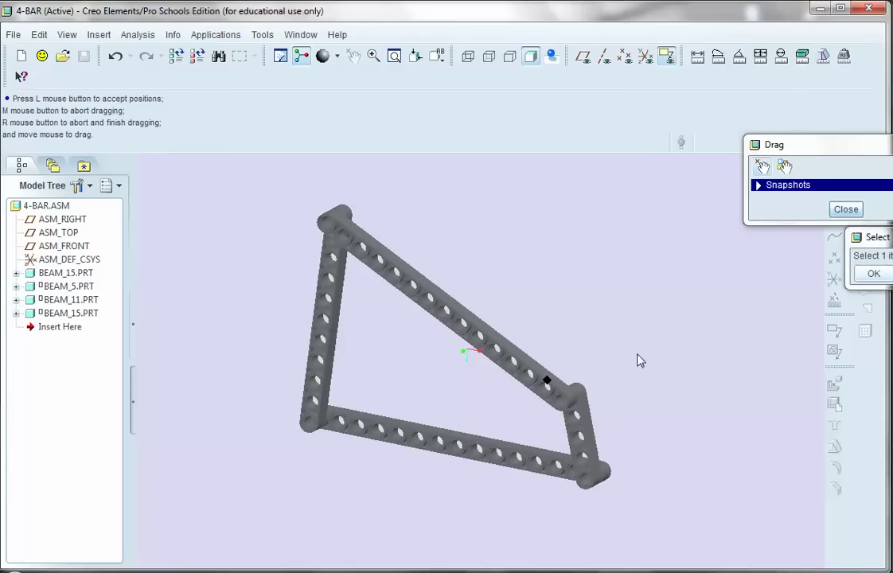
{"action": "left_click", "coordinate": [579, 426]}
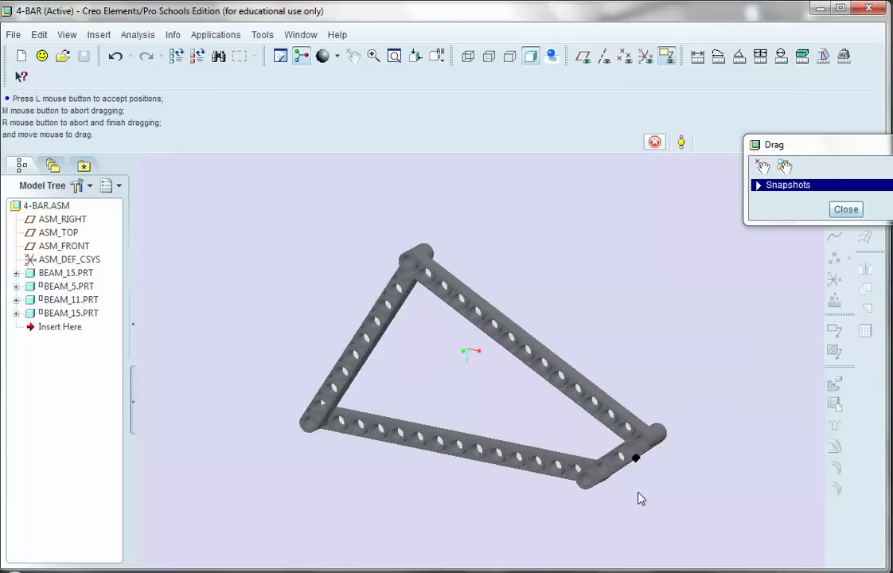
{"action": "left_click", "coordinate": [639, 388]}
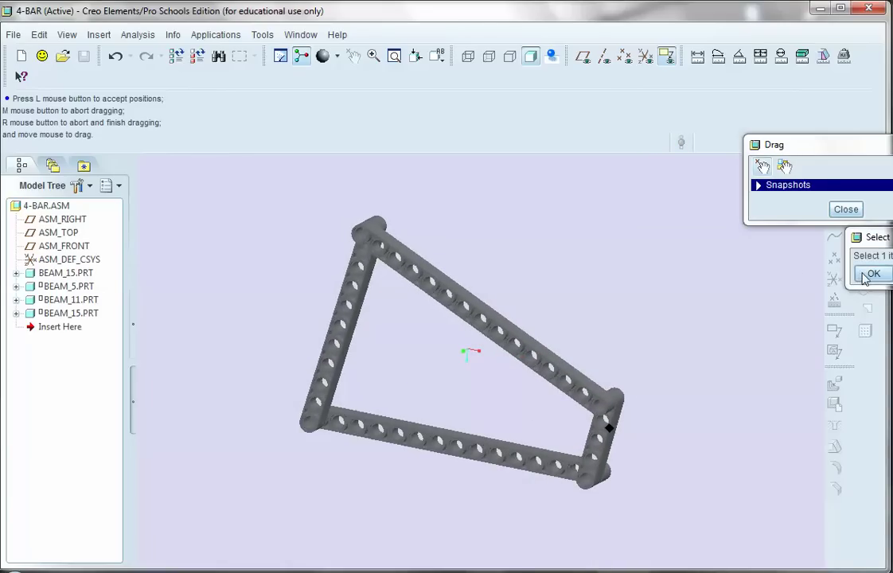
{"action": "left_click", "coordinate": [847, 210]}
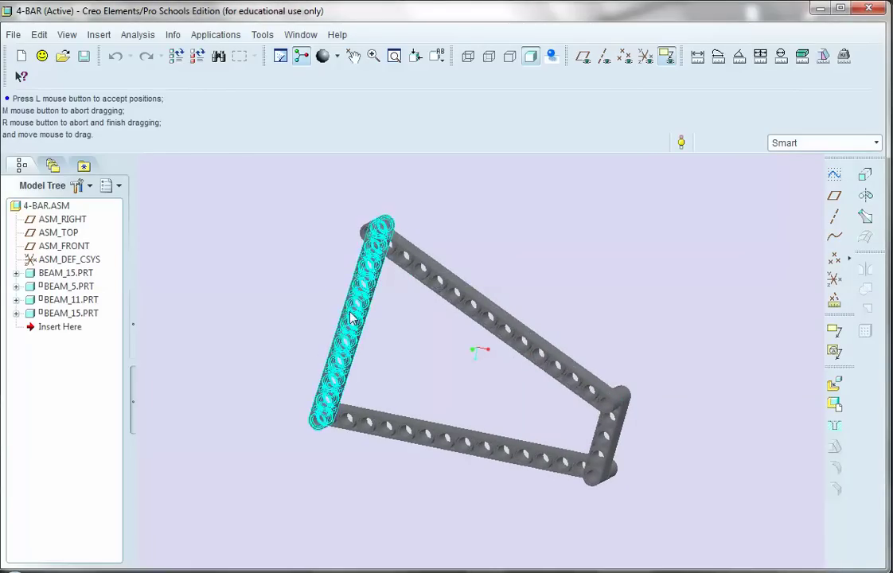
Colour BEAM_15 purple, BEAM_5 green and BEAM_11 blue from the Appearance Gallery.
{"action": "left_click", "coordinate": [66, 274]}
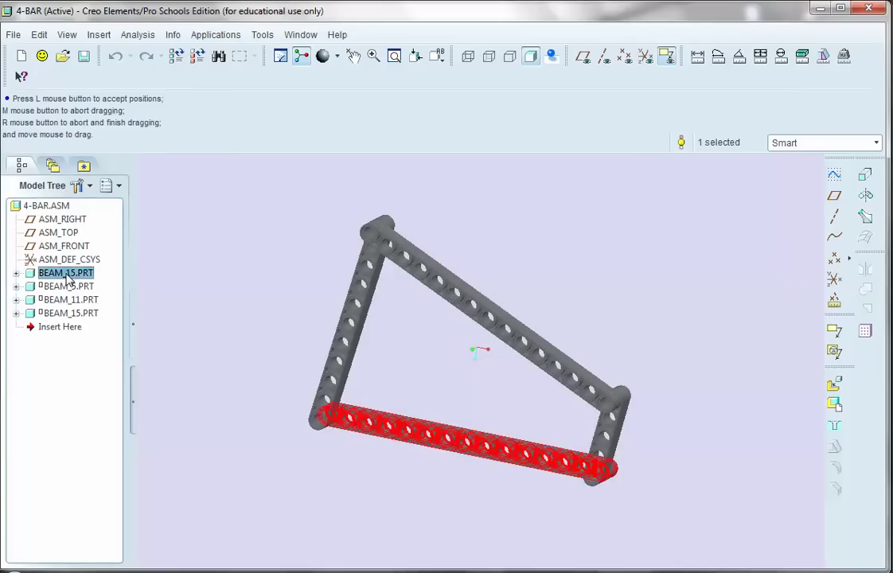
{"action": "left_click", "coordinate": [338, 58]}
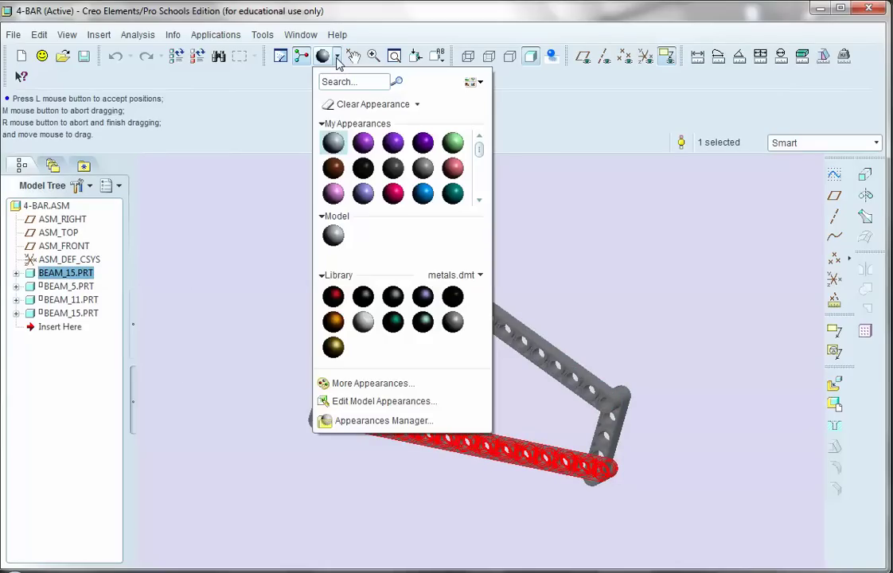
{"action": "left_click", "coordinate": [393, 142]}
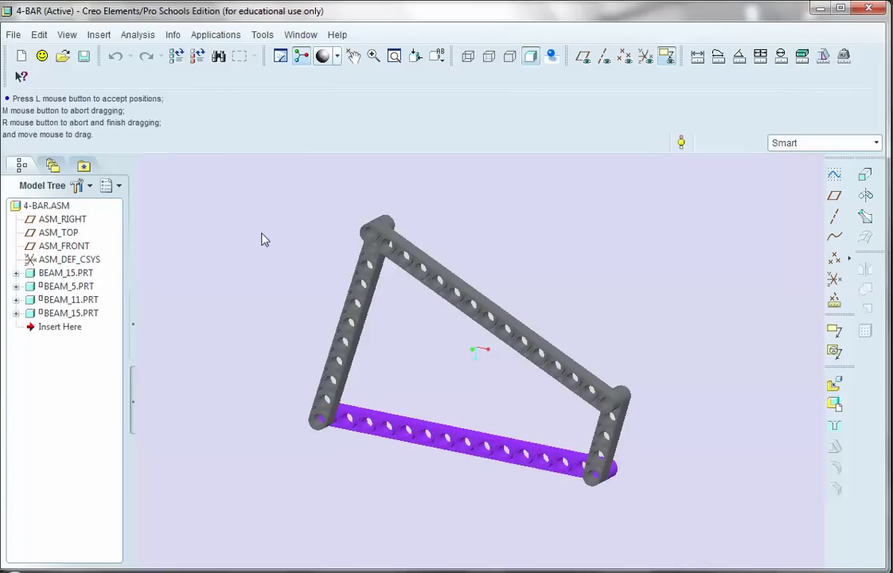
{"action": "left_click", "coordinate": [71, 286]}
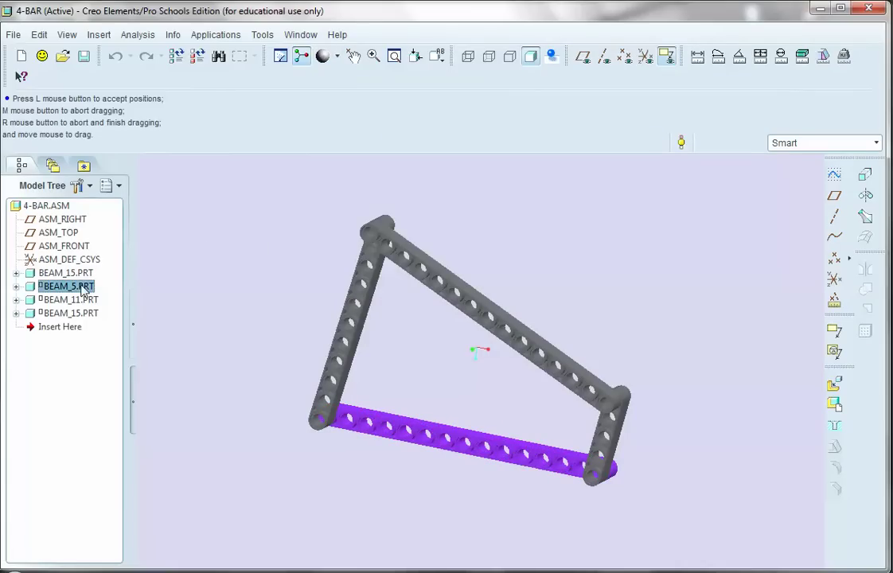
{"action": "left_click", "coordinate": [338, 55]}
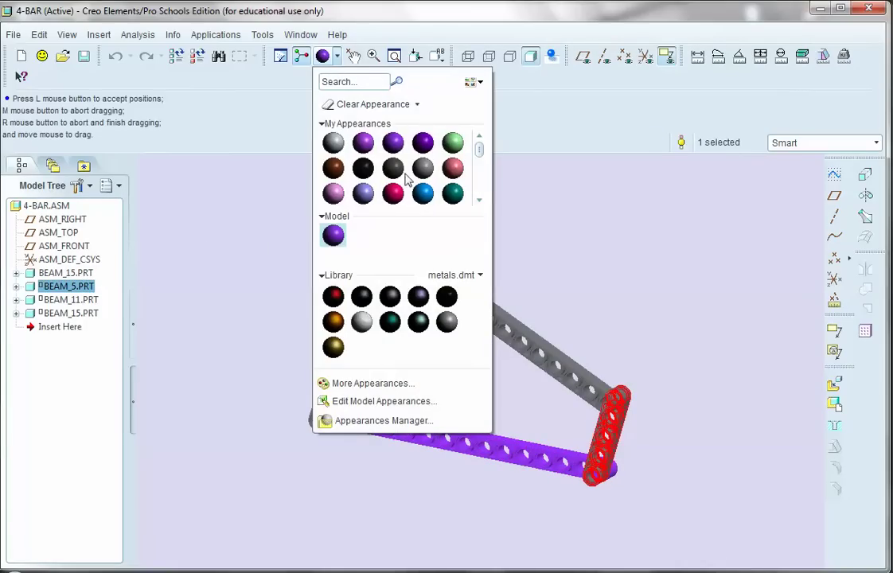
{"action": "left_click", "coordinate": [452, 142]}
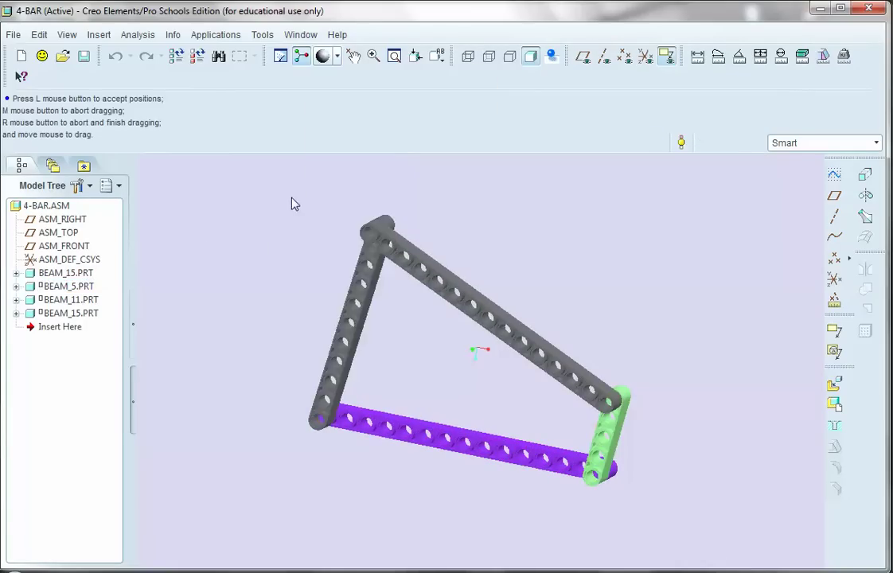
{"action": "left_click", "coordinate": [91, 299]}
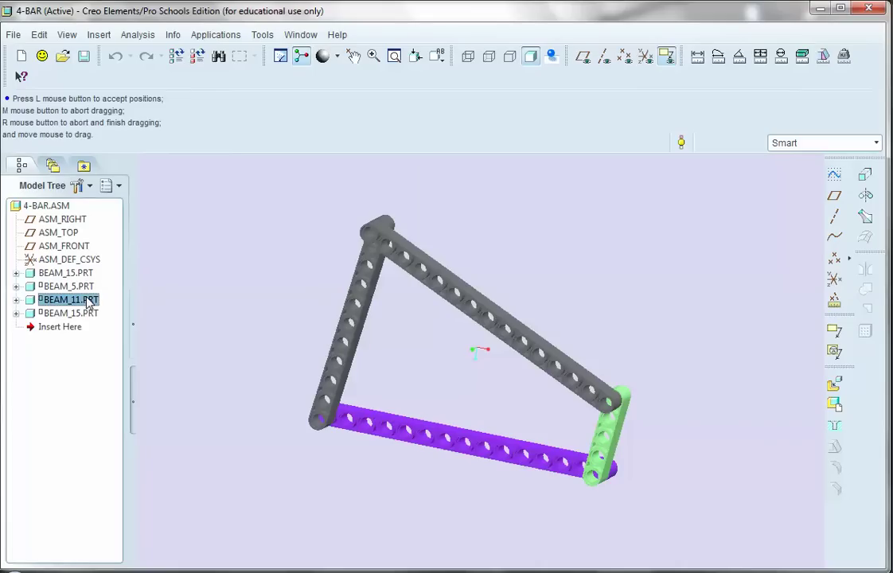
{"action": "left_click", "coordinate": [338, 59]}
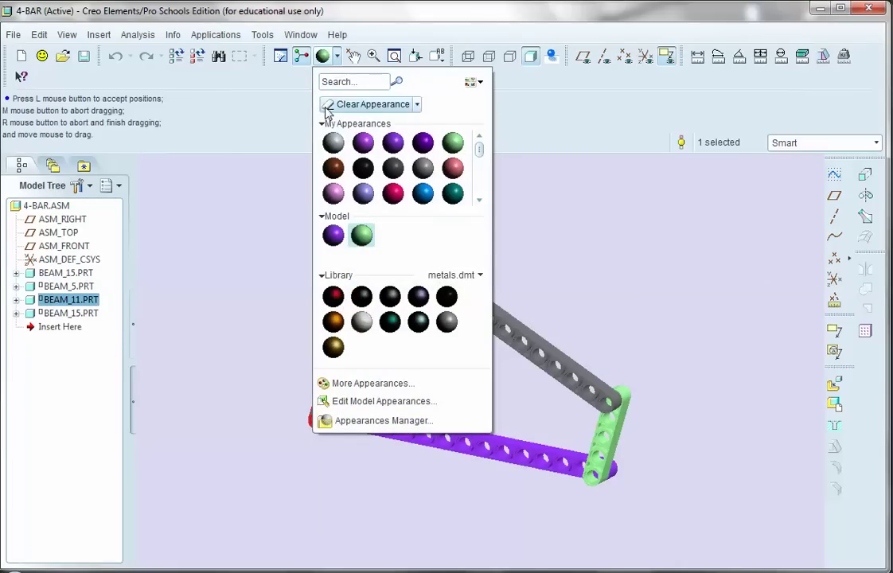
{"action": "left_click_drag", "start_coordinate": [479, 156], "coordinate": [455, 194]}
{"action": "left_click", "coordinate": [455, 194]}
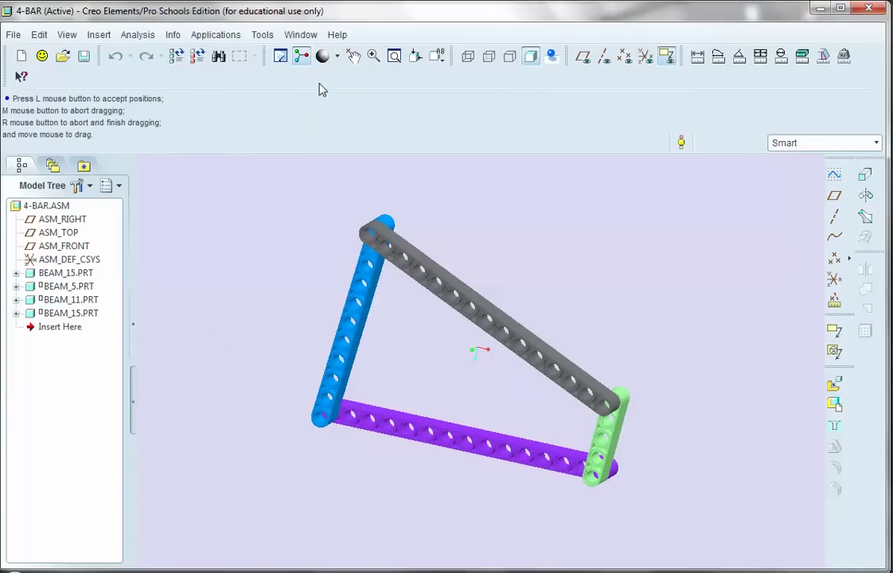
{"action": "left_click", "coordinate": [301, 55]}
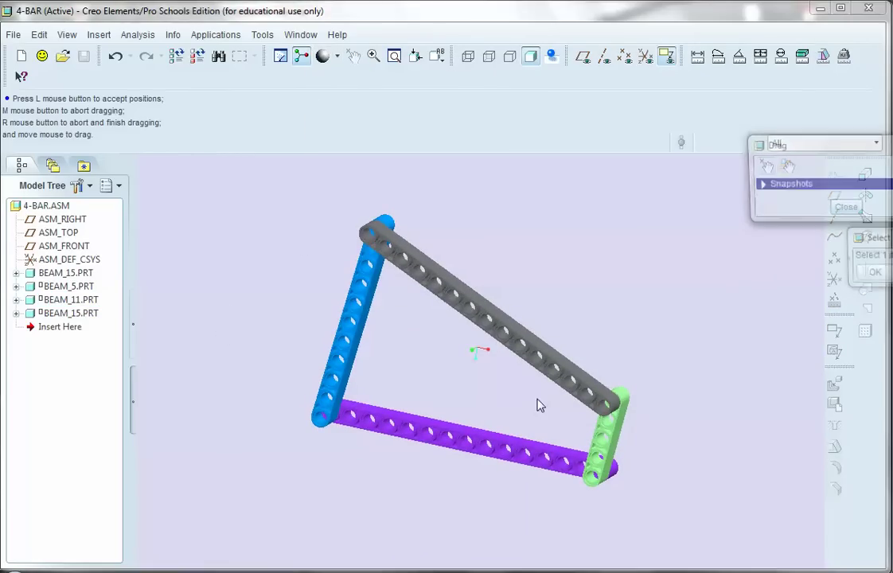
Drag the green link to swing the coloured linkage, then close the Drag tool.
{"action": "left_click", "coordinate": [609, 452]}
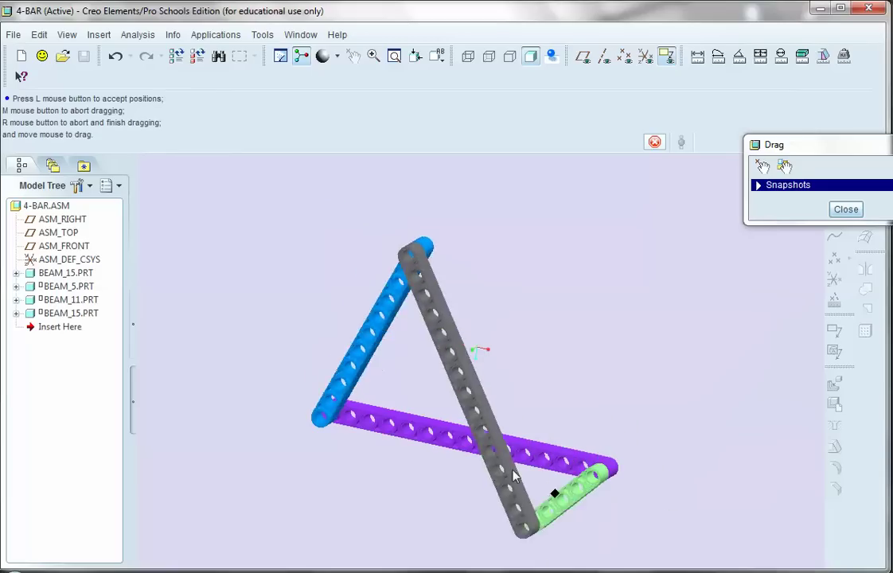
{"action": "left_click", "coordinate": [666, 366]}
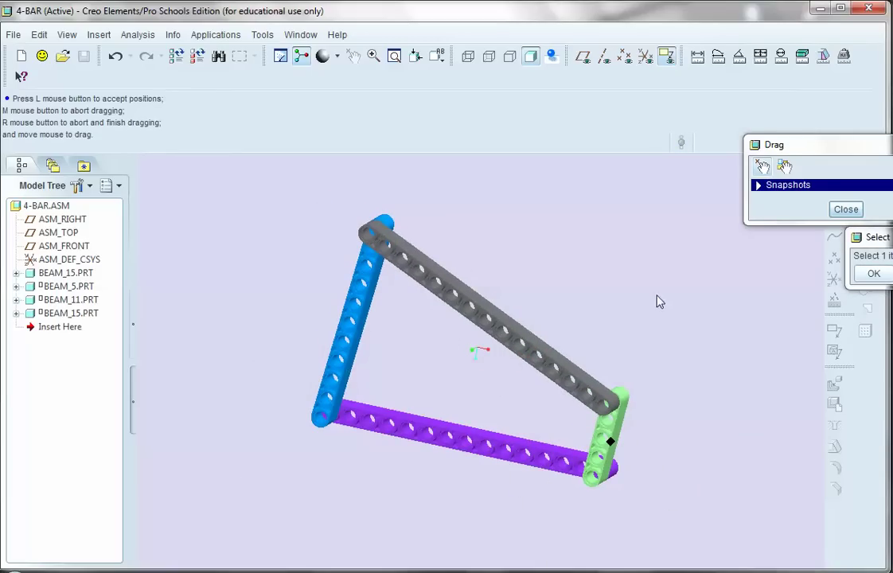
{"action": "left_click", "coordinate": [872, 273]}
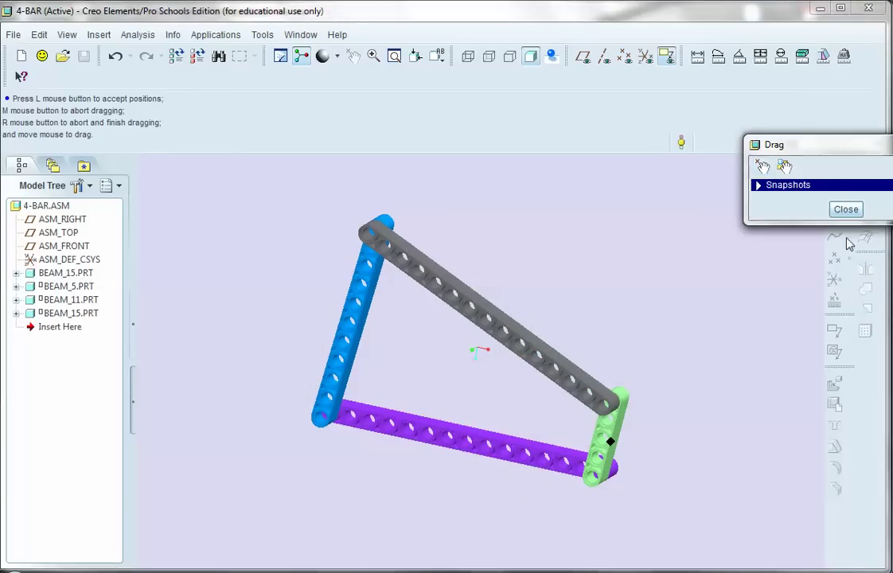
{"action": "left_click", "coordinate": [845, 209]}
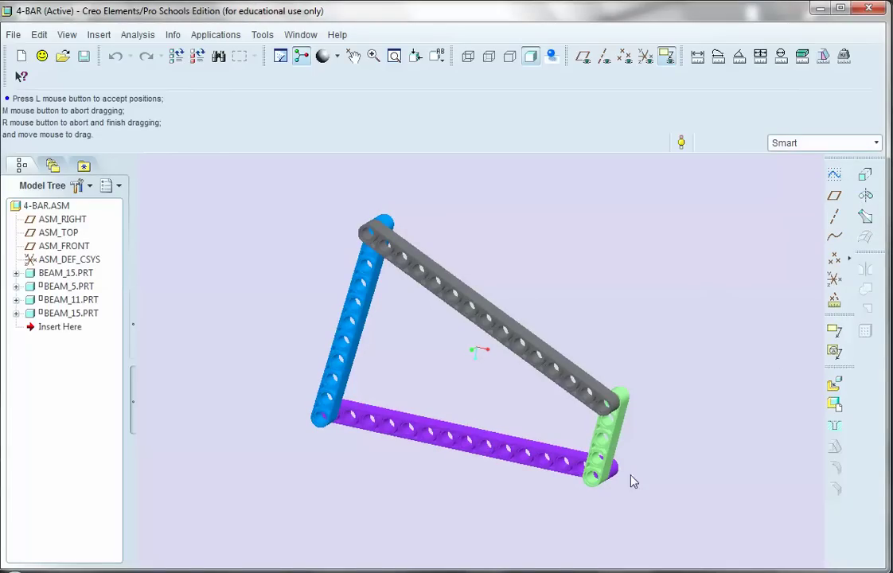